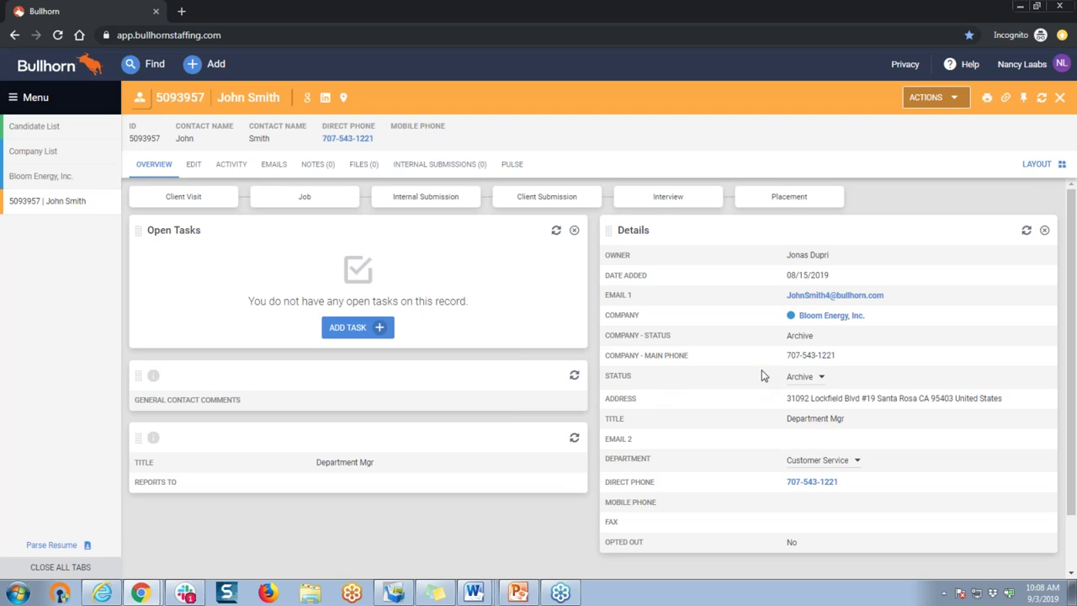
# Switch to PowerPoint and advance the presentation to slide 6, the warning about mass updates
pyautogui.click(515, 592)
pyautogui.scroll(-2, 527, 433)
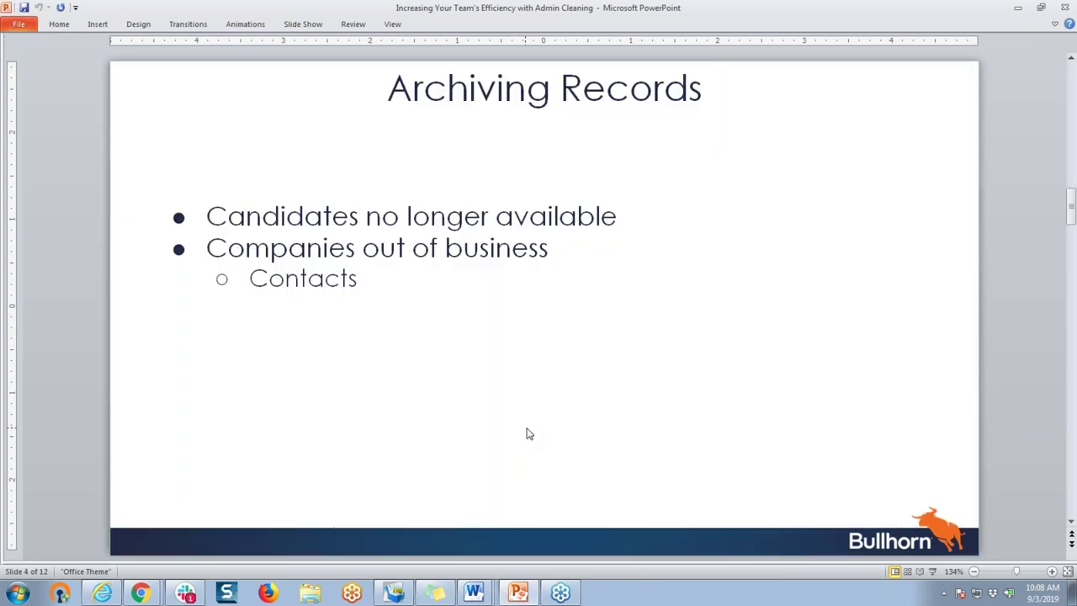
pyautogui.scroll(-2, 529, 433)
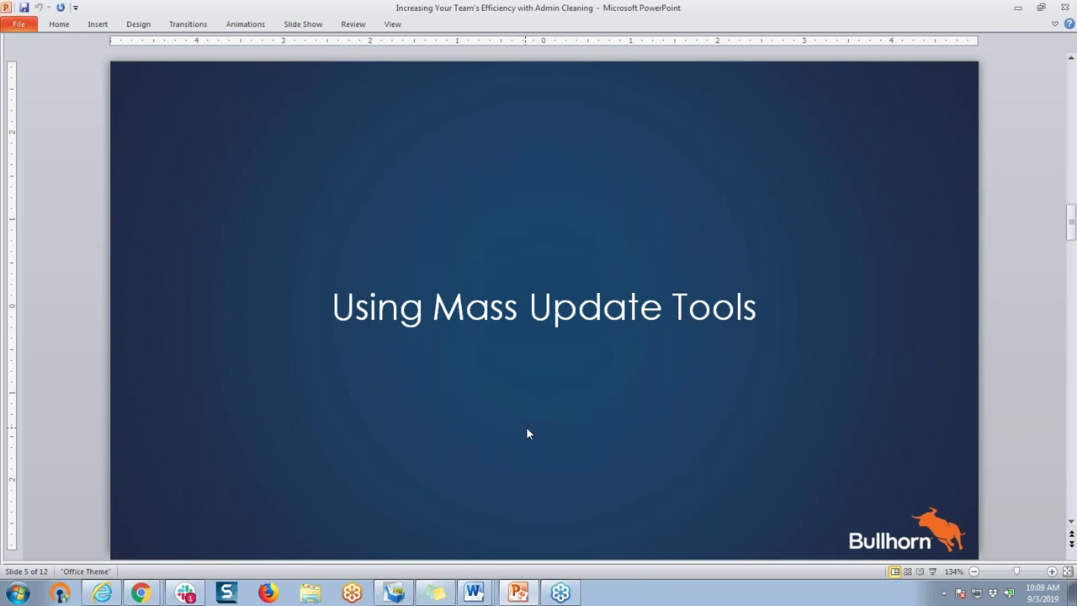
pyautogui.scroll(-1, 528, 434)
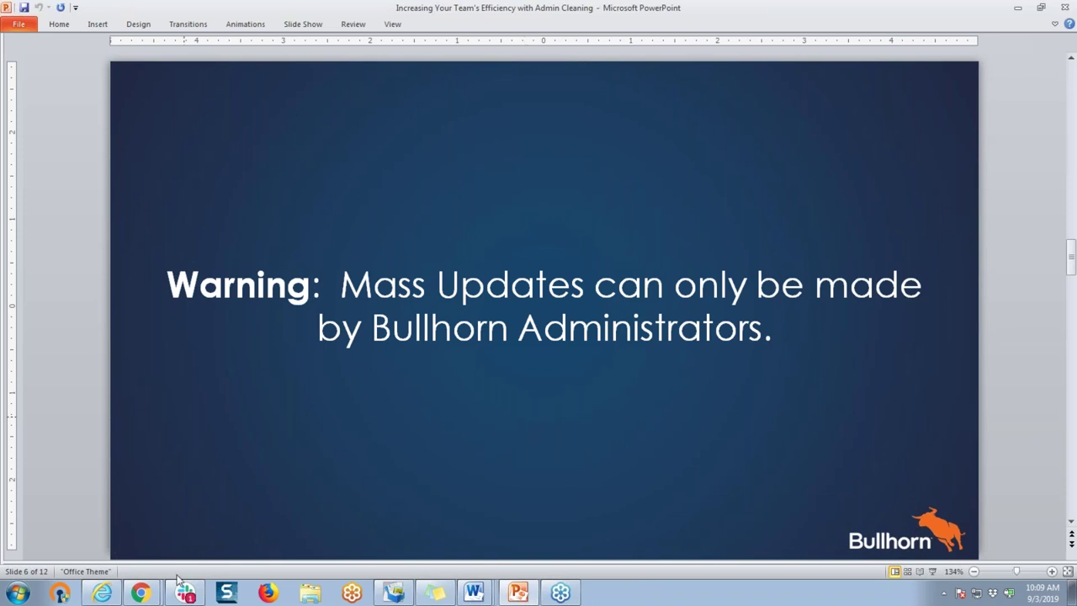
# Switch back to Bullhorn in Chrome and open the Contacts list
pyautogui.click(155, 592)
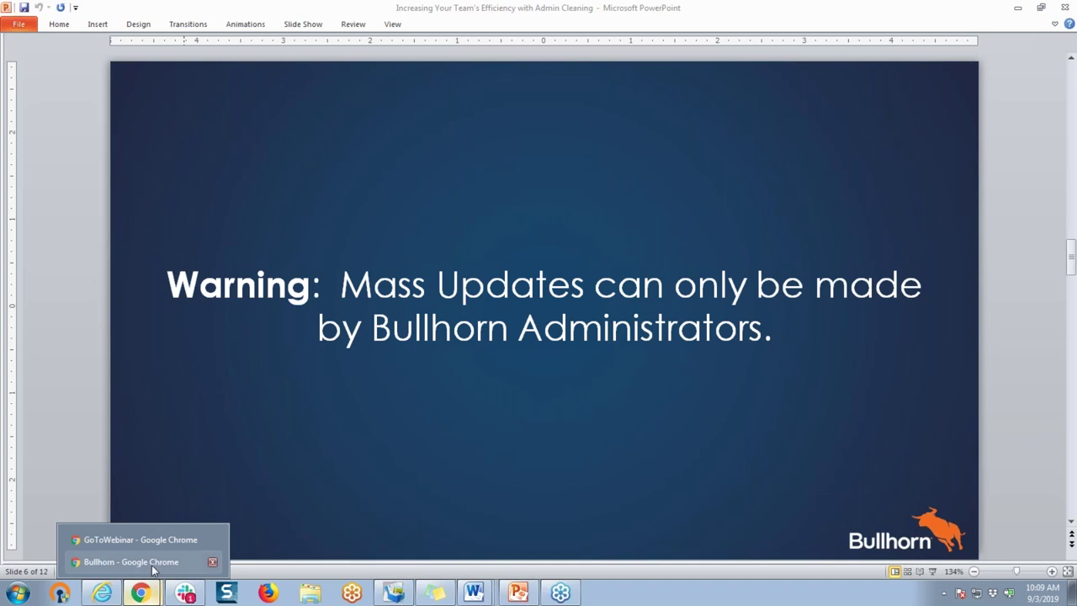
pyautogui.click(209, 561)
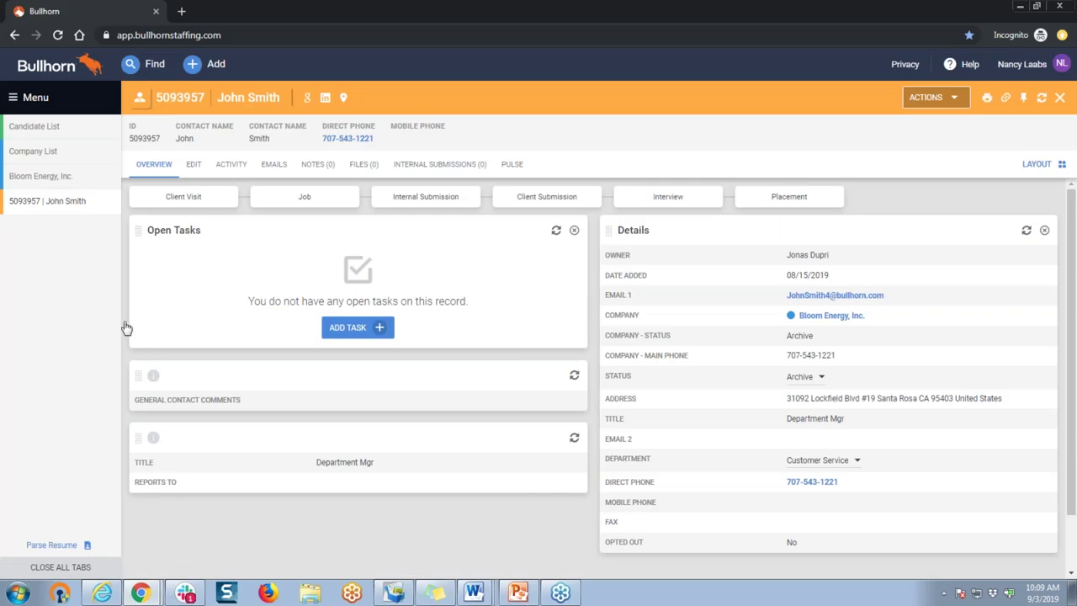
pyautogui.click(42, 104)
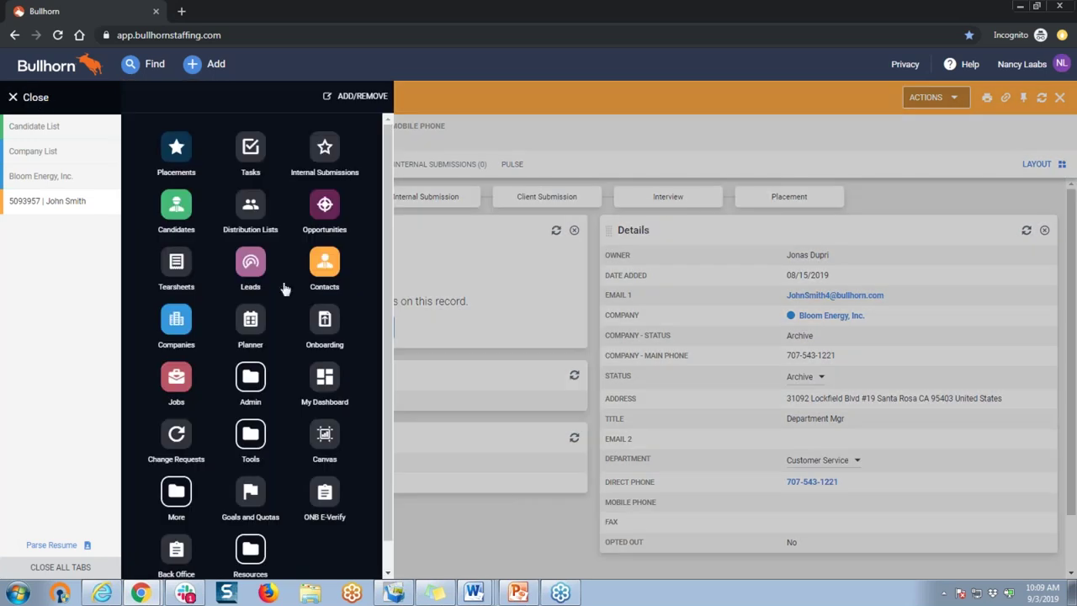
pyautogui.click(324, 265)
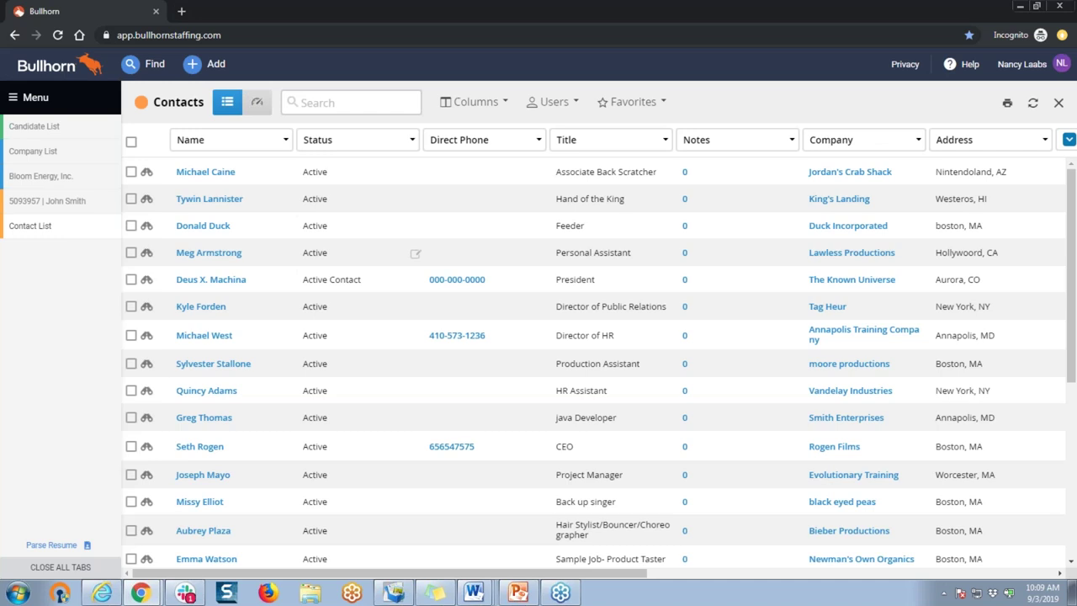
# Search the contacts for status Active with a last note before January 1, 2016
pyautogui.click(357, 102)
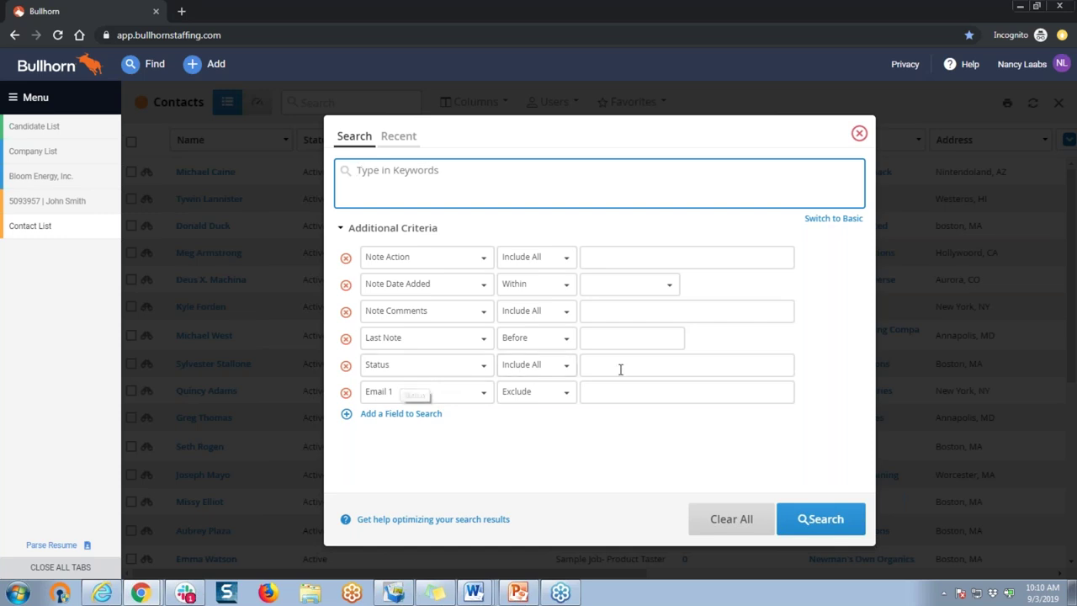
pyautogui.click(655, 367)
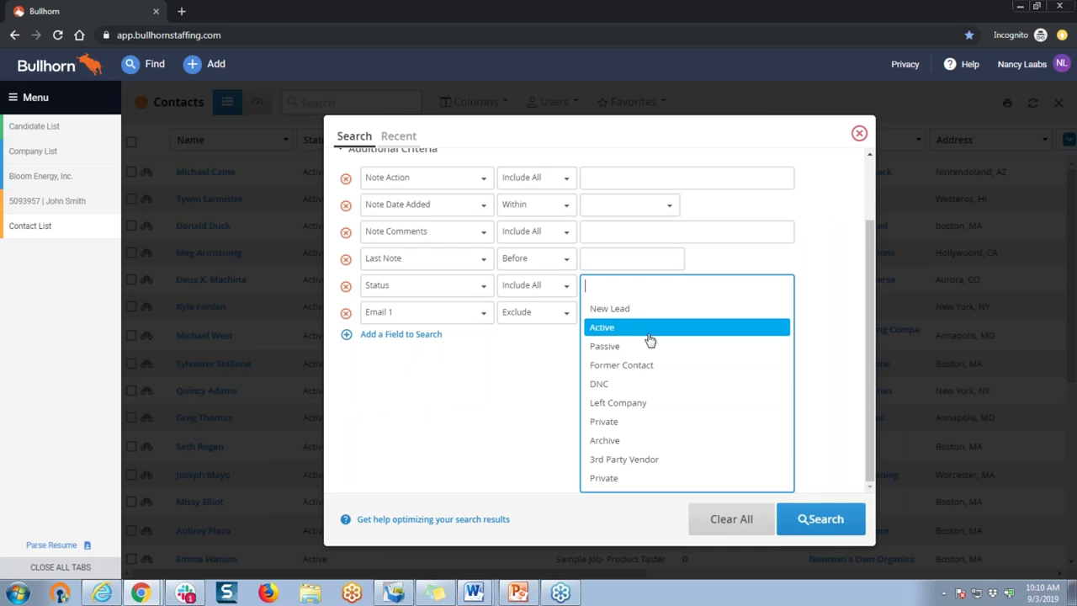
pyautogui.click(649, 328)
pyautogui.click(535, 405)
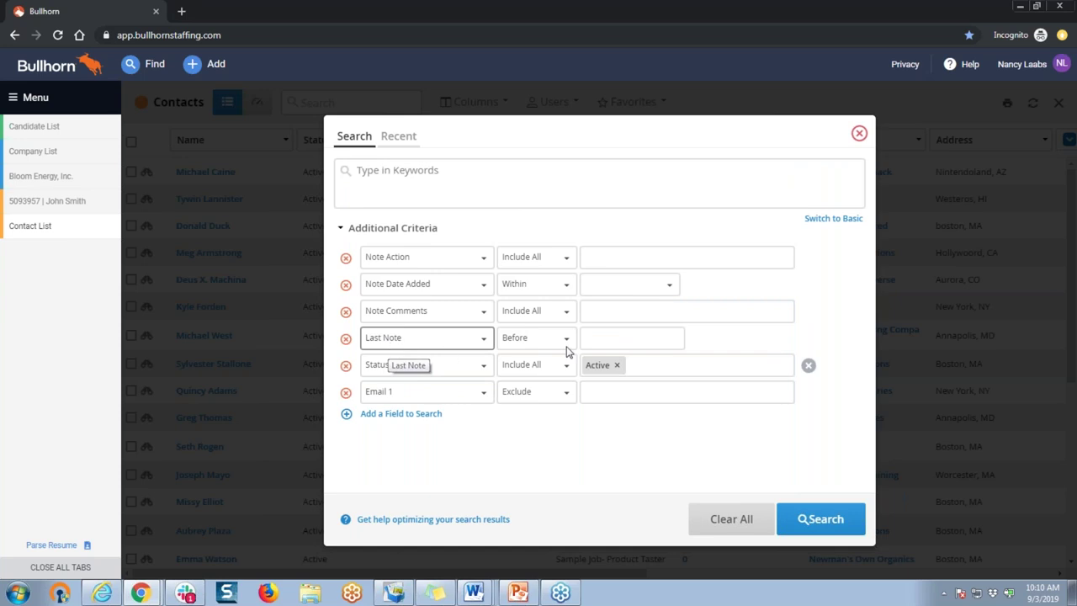
pyautogui.click(619, 340)
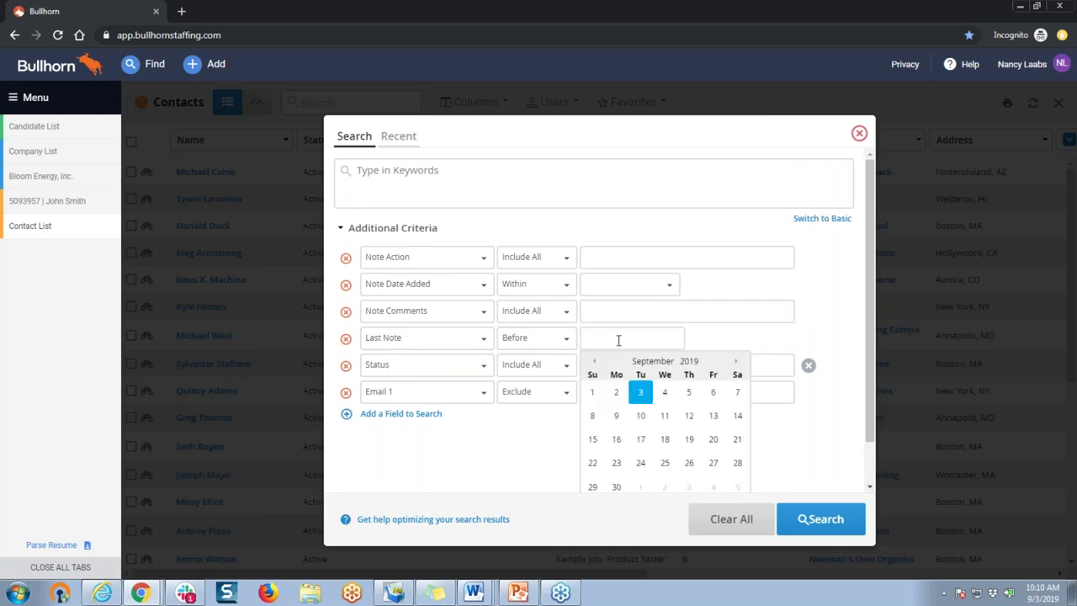
pyautogui.write('january 1, 2016')
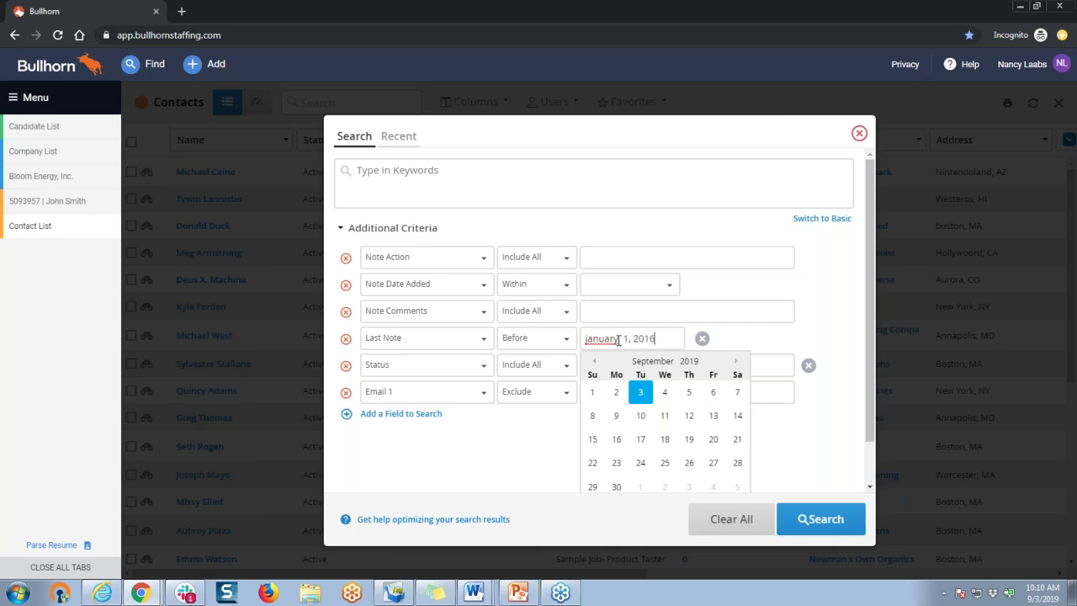
pyautogui.click(806, 423)
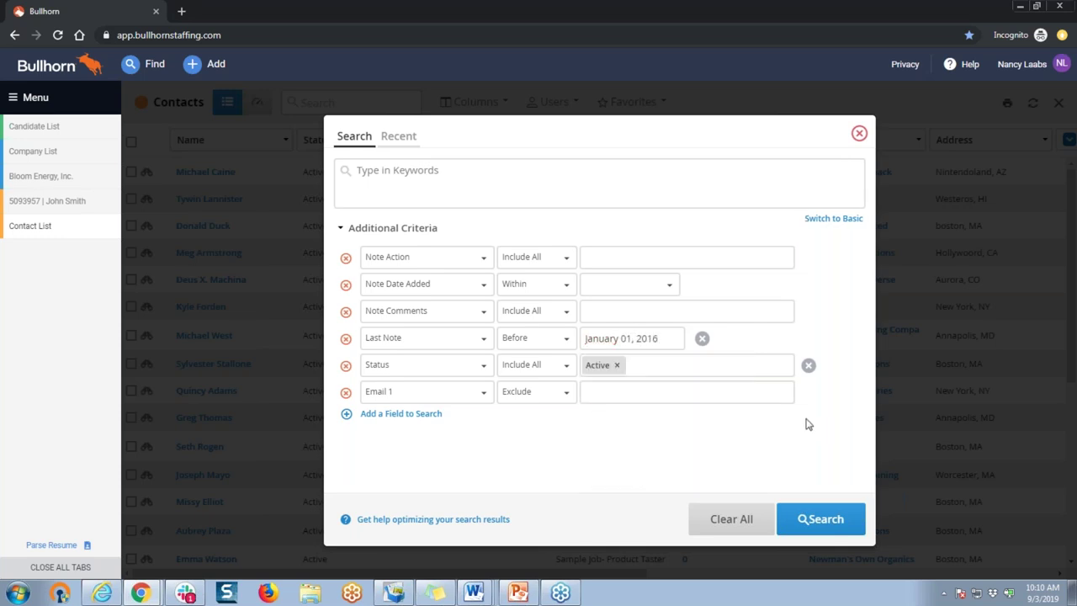
pyautogui.click(822, 519)
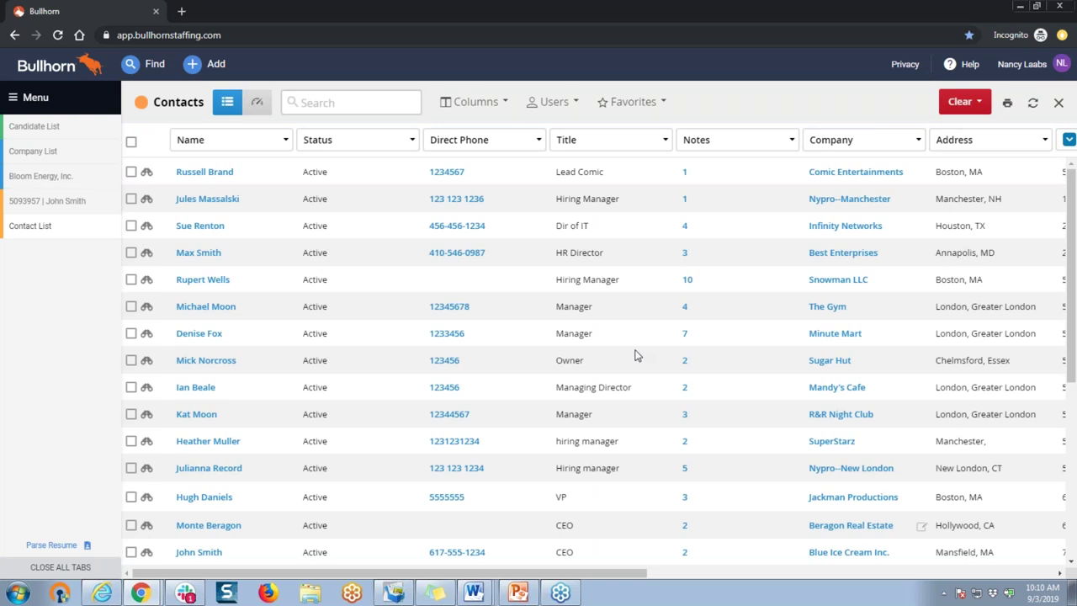
# Select all contacts on the current results page and change their status to Passive
pyautogui.click(132, 143)
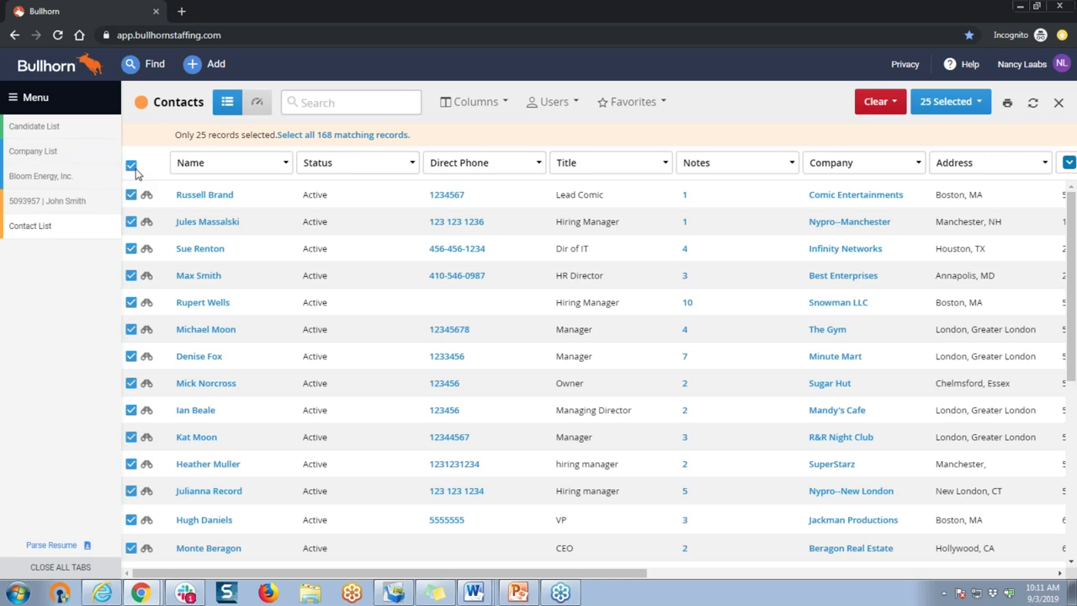
pyautogui.click(964, 107)
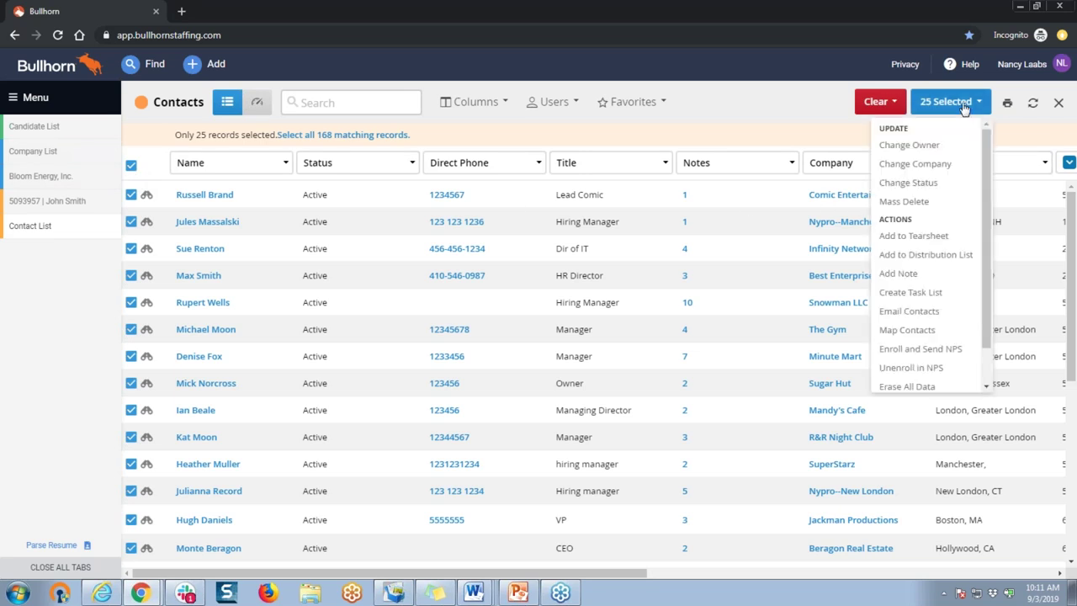
pyautogui.click(957, 184)
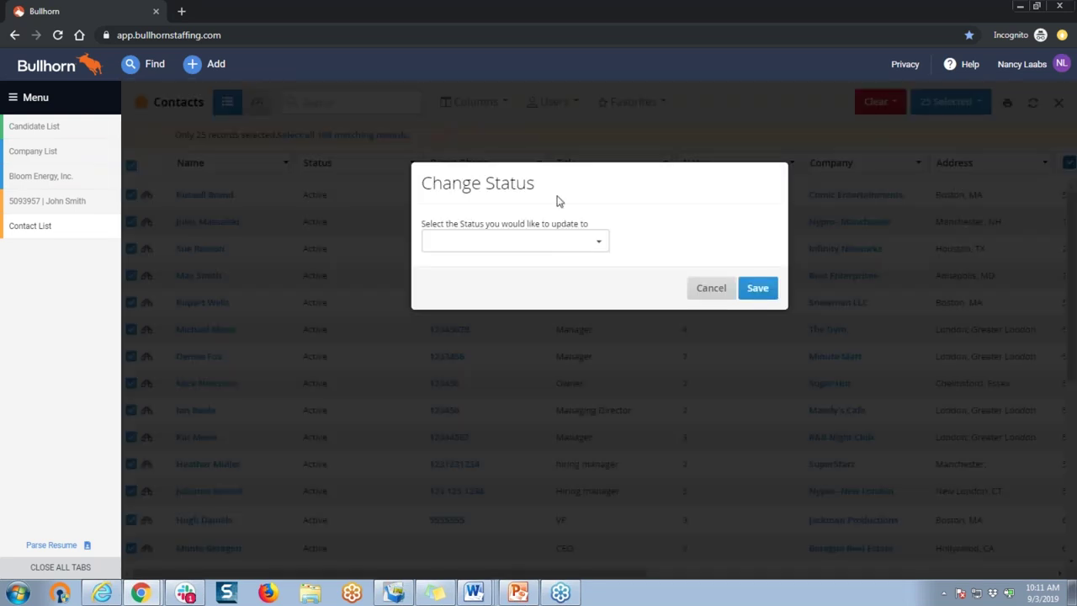
pyautogui.click(597, 244)
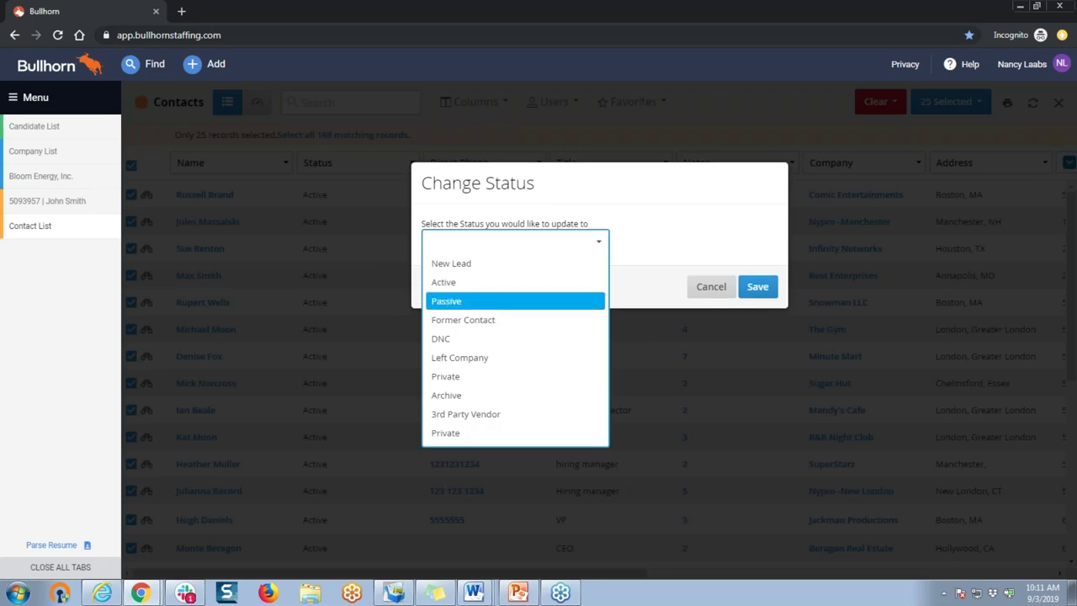
pyautogui.press('Return')
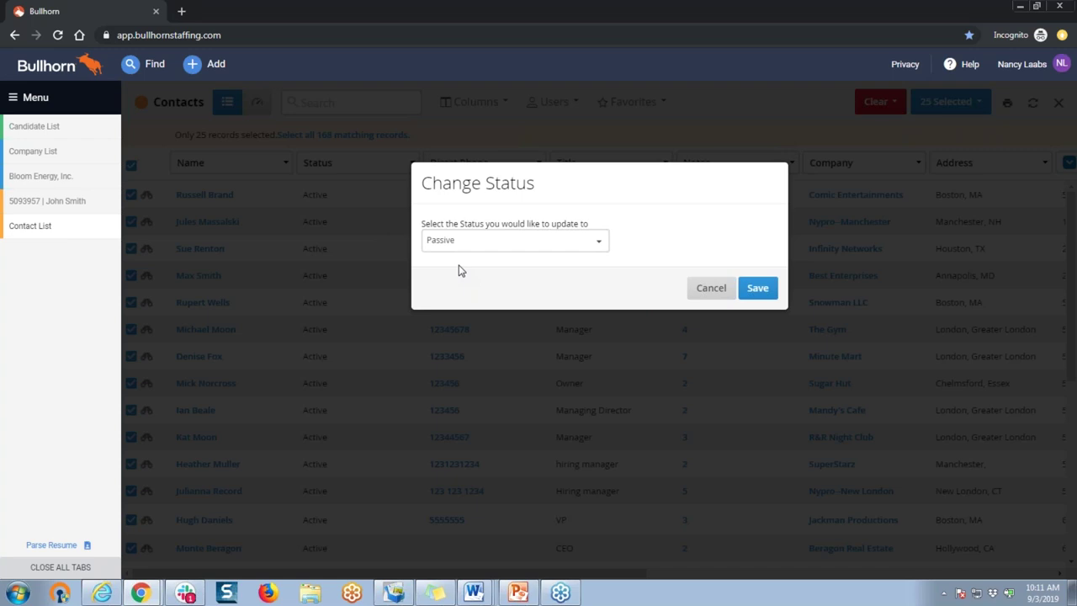
pyautogui.click(752, 290)
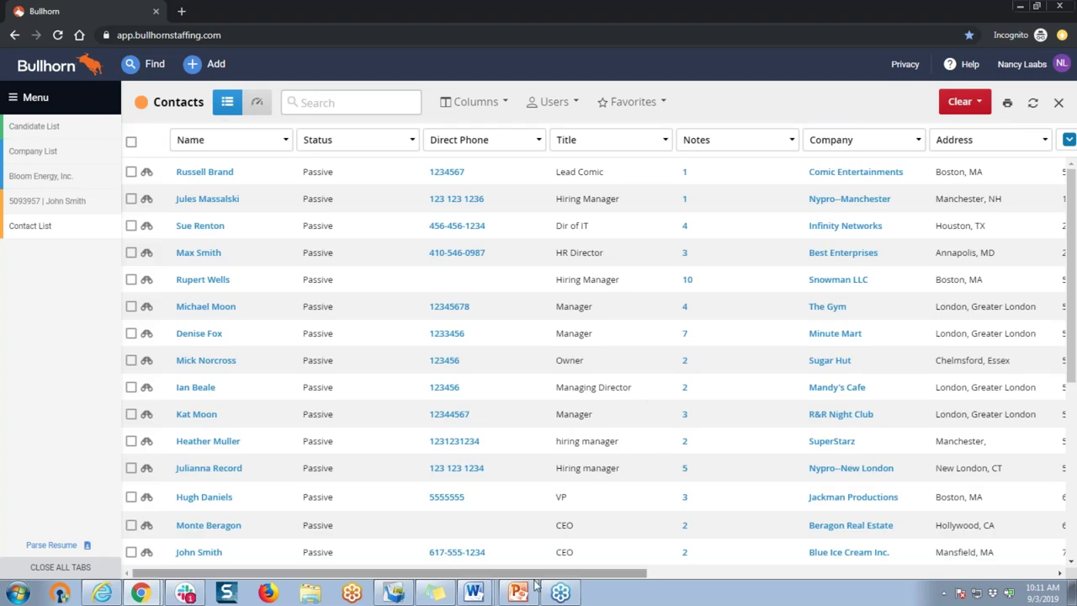
# Switch to PowerPoint and advance the presentation to the Database Maintenance slide
pyautogui.moveTo(524, 593)
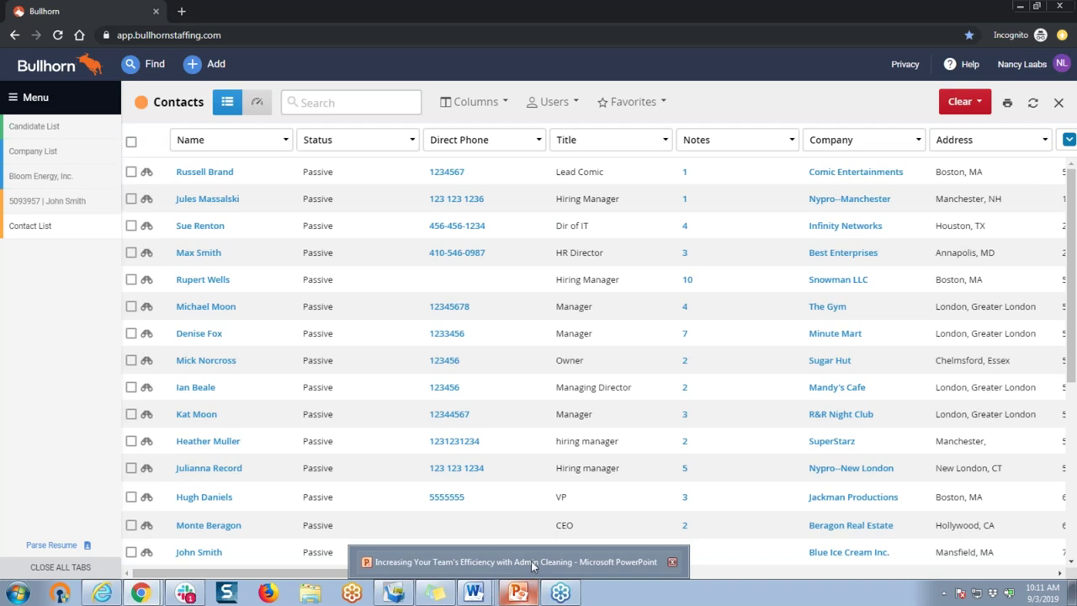
pyautogui.click(522, 562)
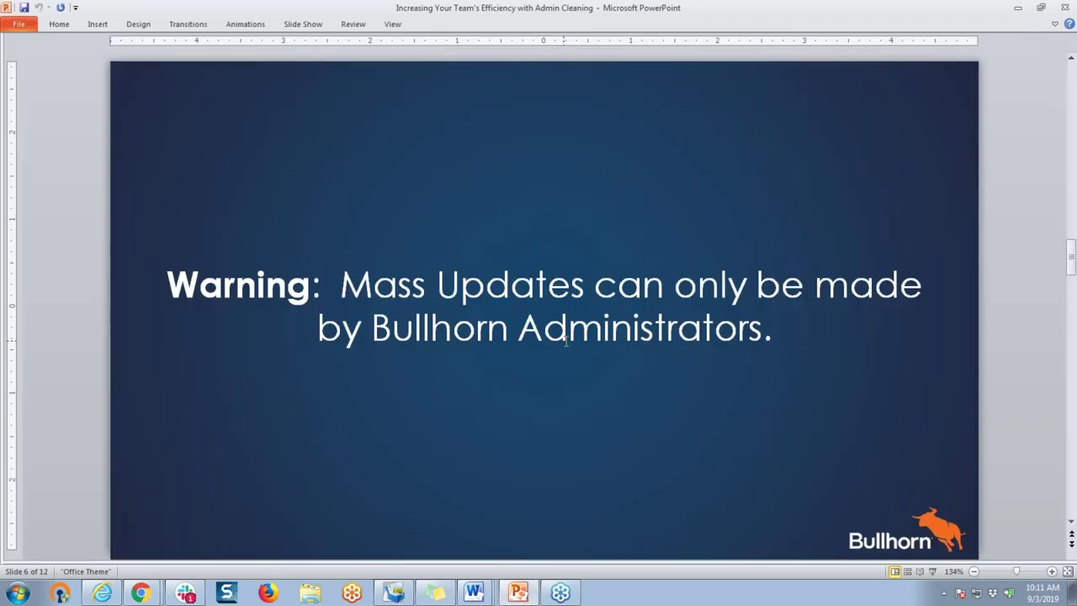
pyautogui.scroll(-1, 565, 341)
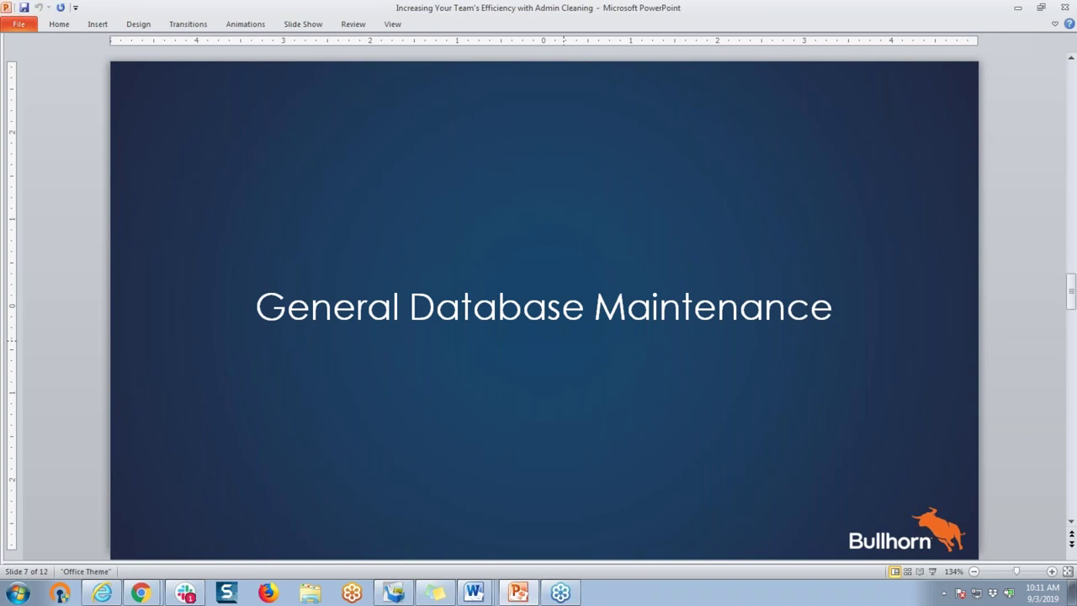
pyautogui.scroll(-1, 545, 307)
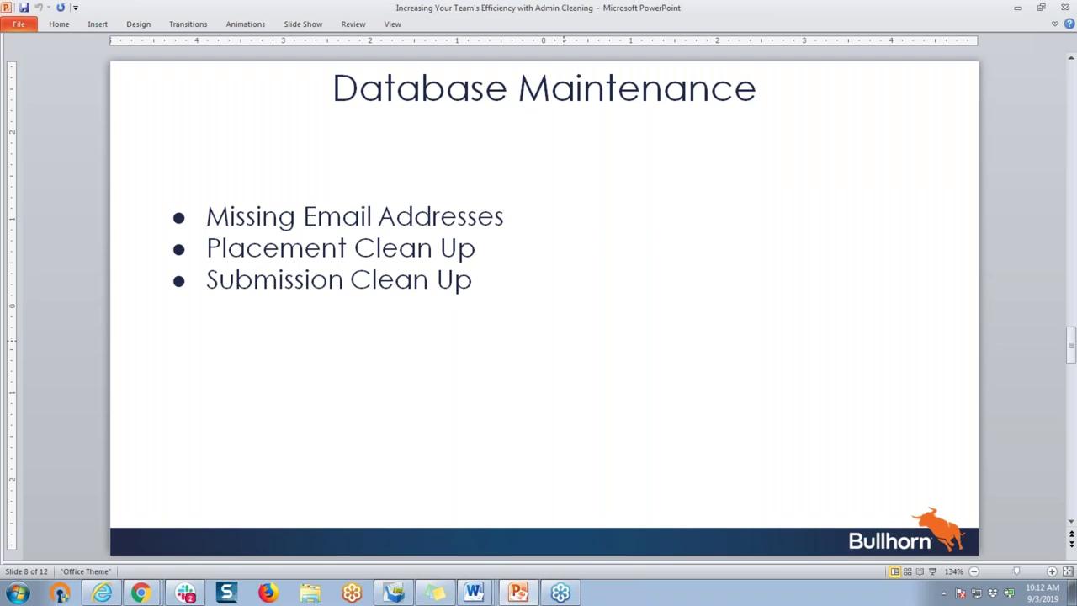
# Return to Bullhorn in Chrome and clear all searches and filters from the Contacts list
pyautogui.click(139, 594)
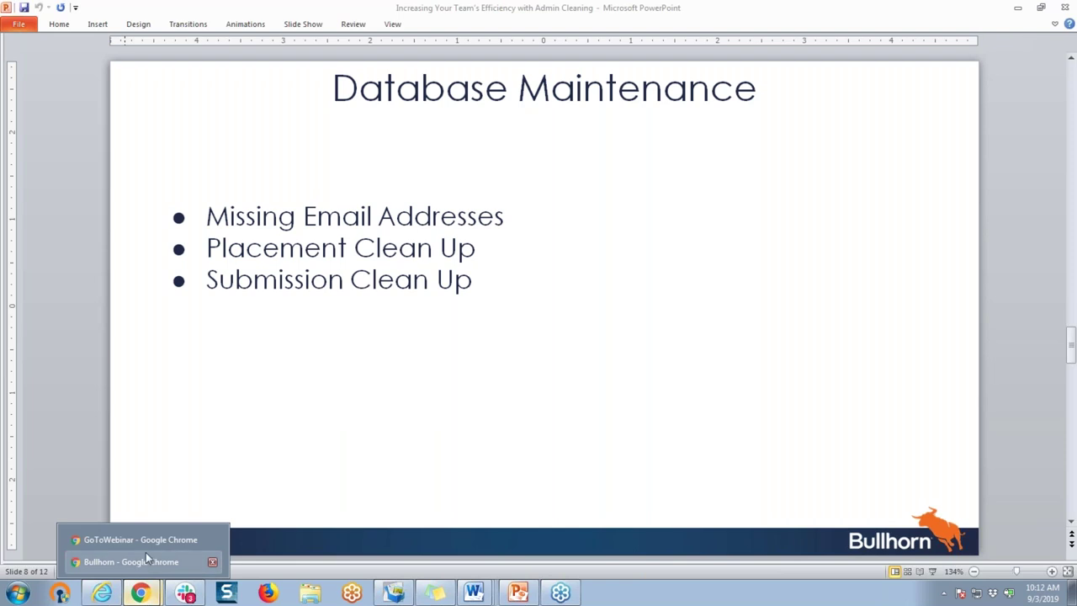
pyautogui.click(146, 552)
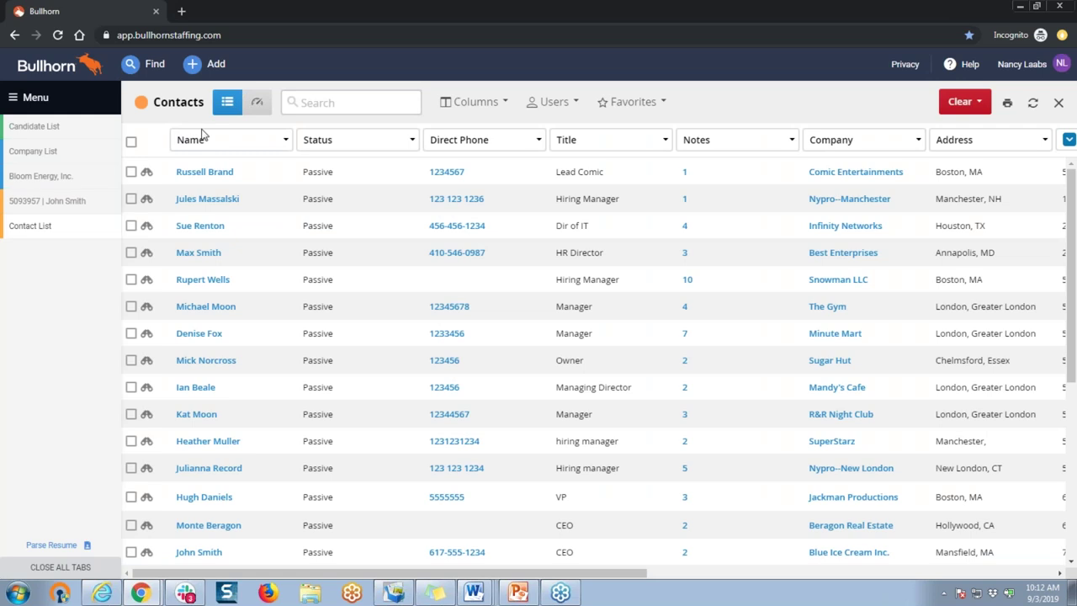
pyautogui.click(965, 102)
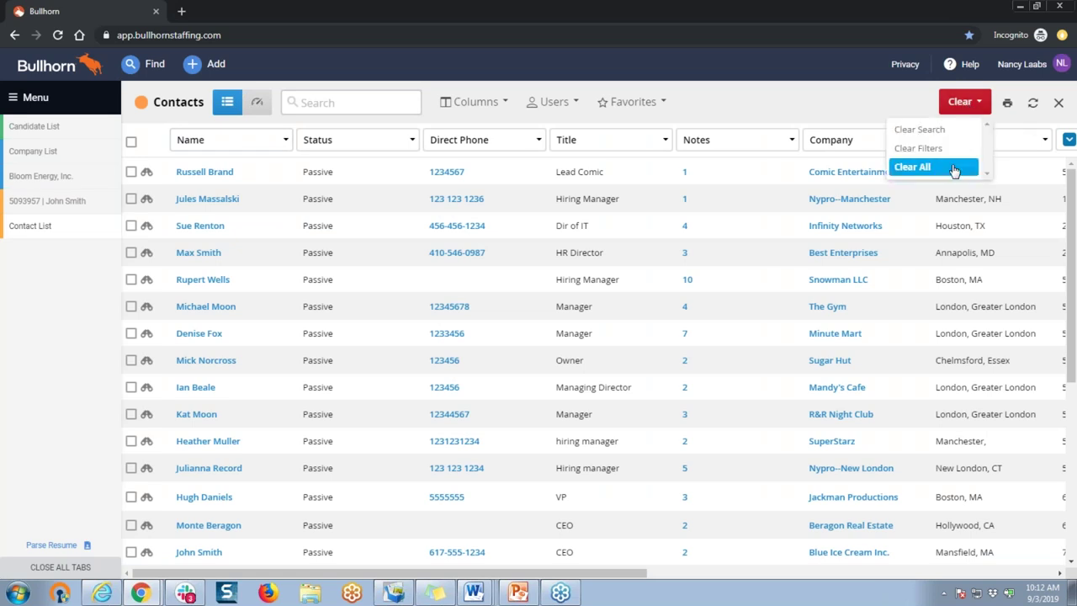
pyautogui.click(954, 171)
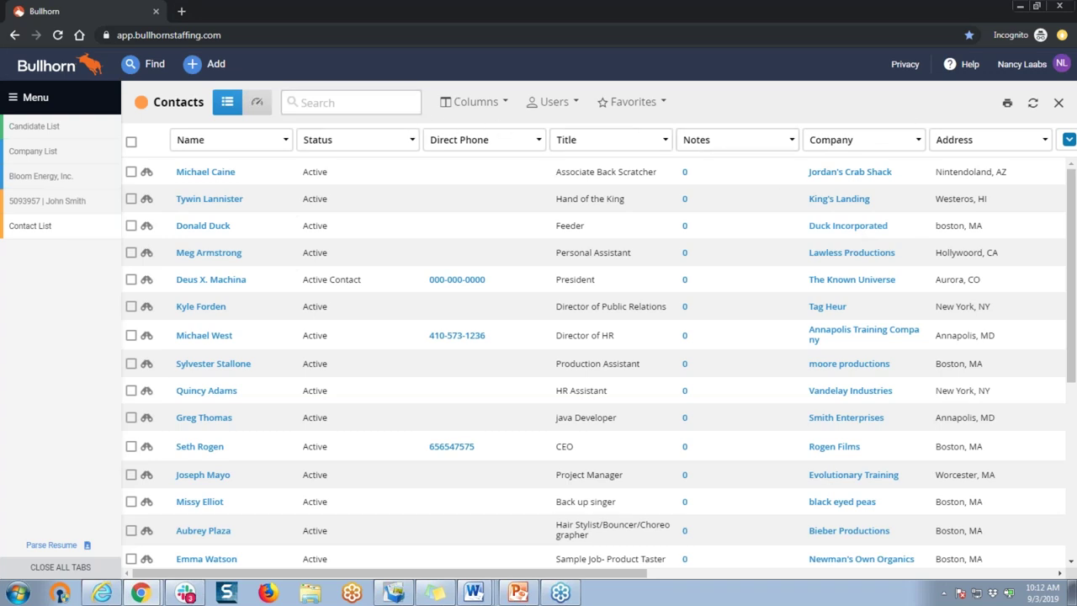
# Search for contacts missing an email address by excluding @* from the Email 1 field
pyautogui.click(353, 102)
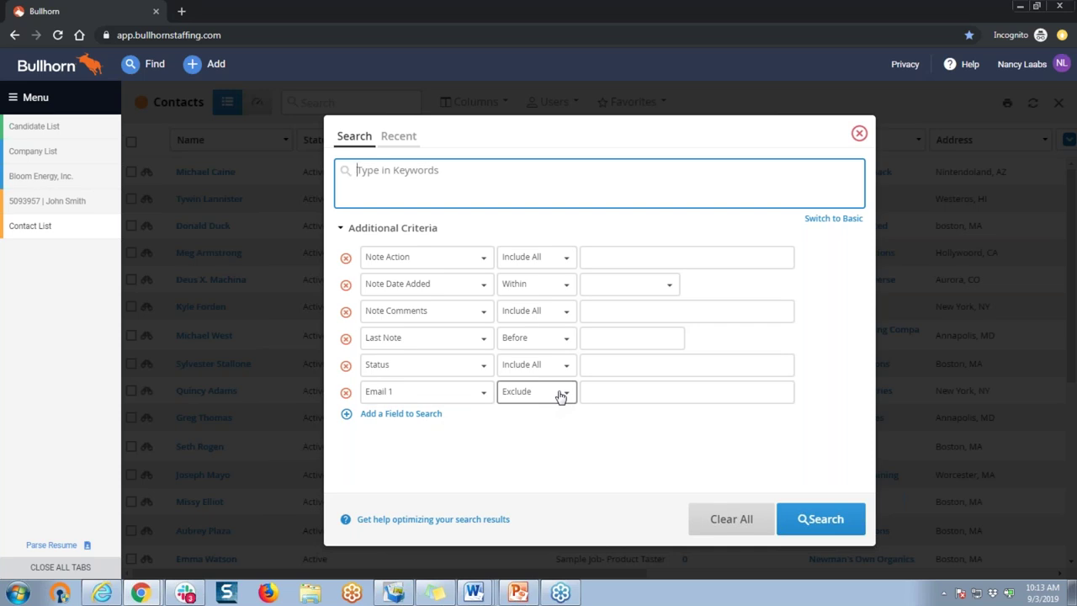
pyautogui.click(606, 392)
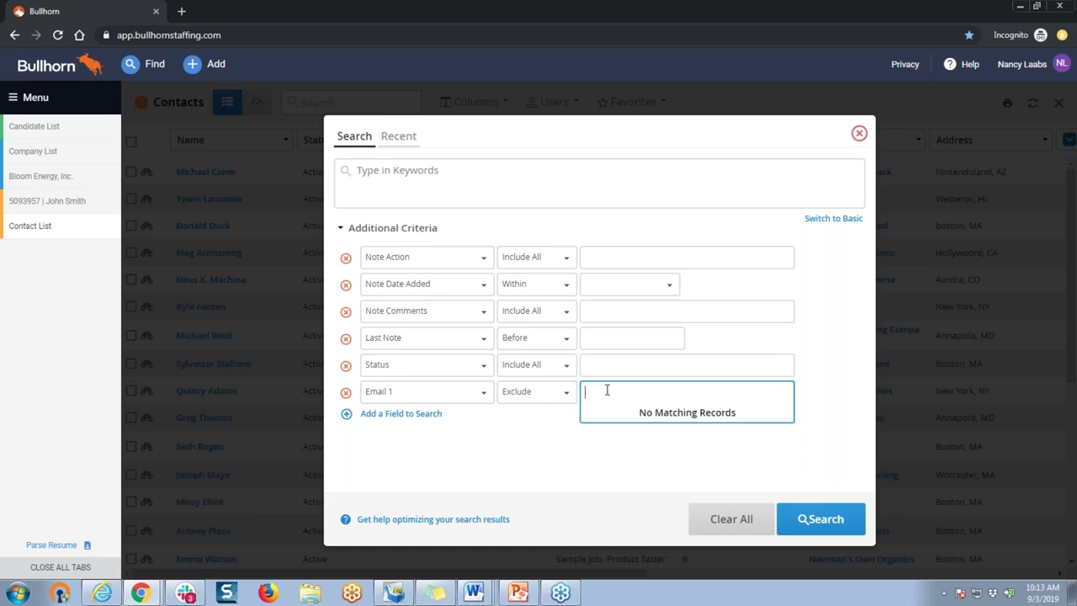
pyautogui.write('@*')
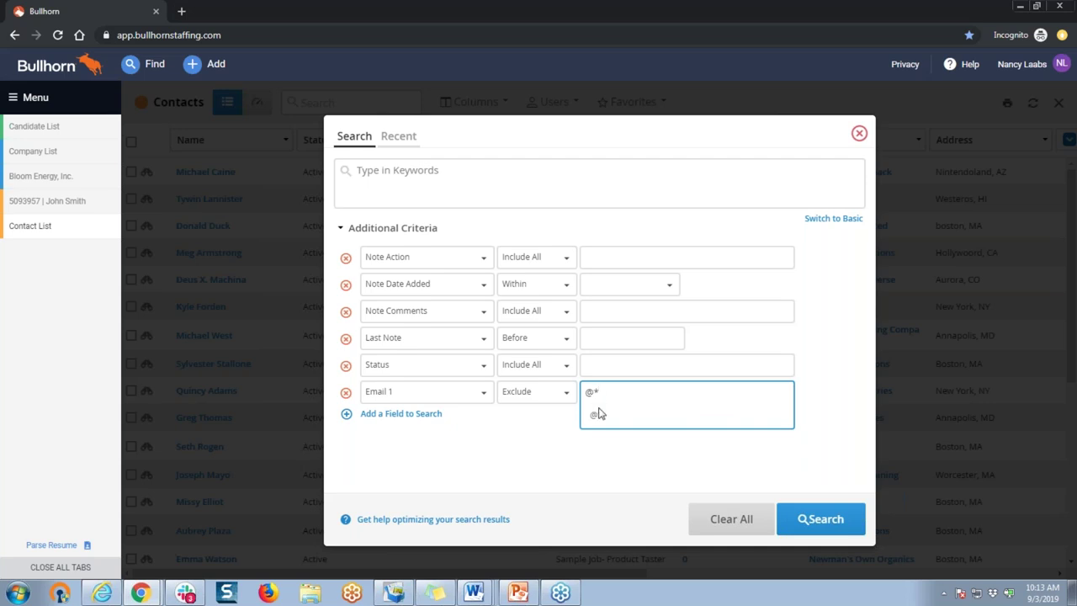
pyautogui.click(596, 417)
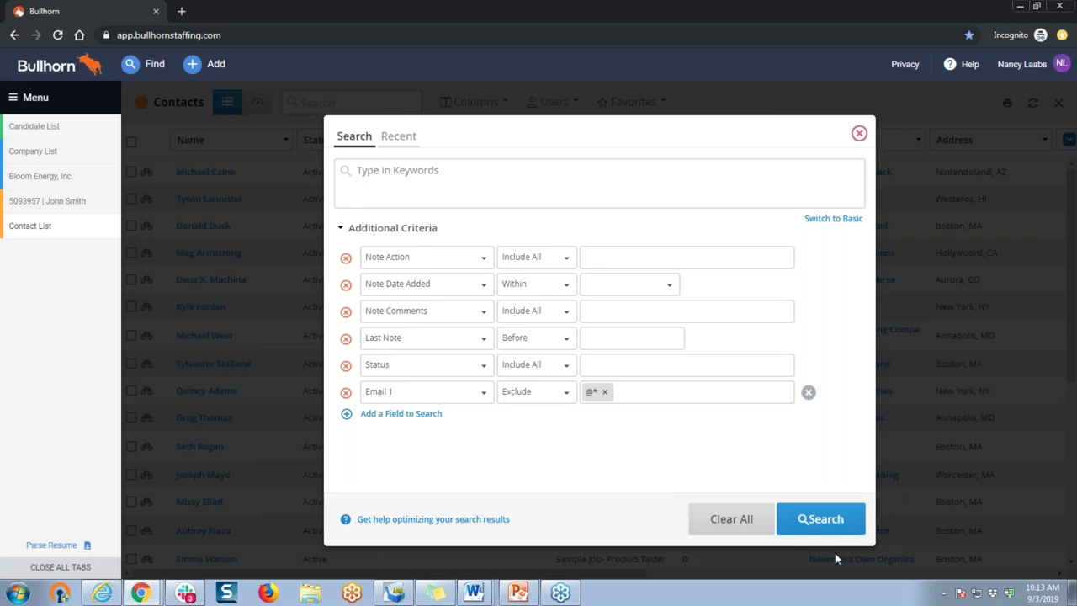
pyautogui.click(826, 524)
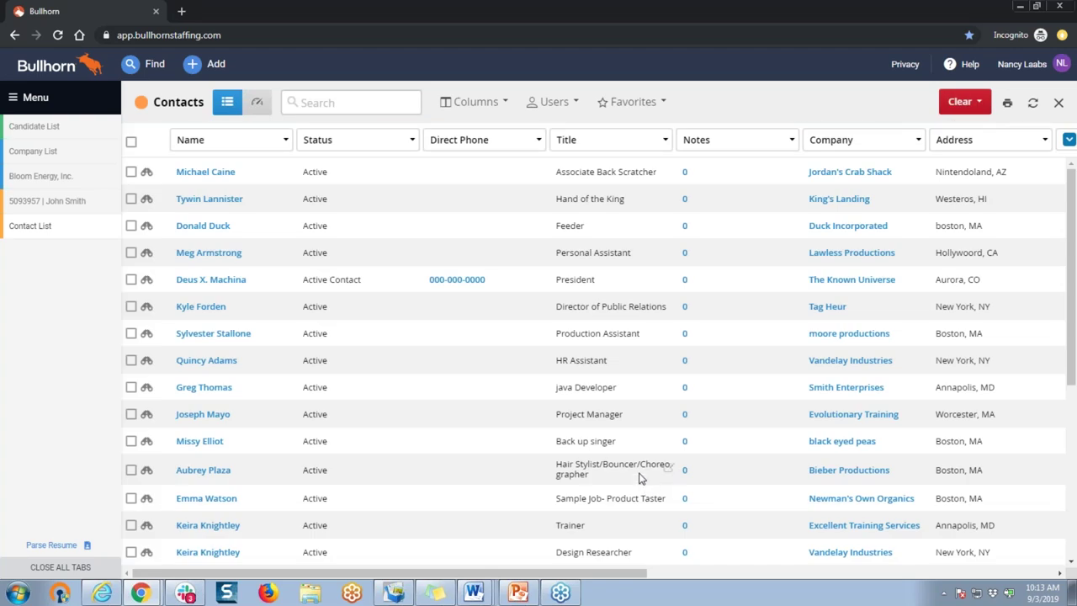
# Select all contacts on the current page, review the statuses available for a mass status change, and cancel it
pyautogui.click(131, 144)
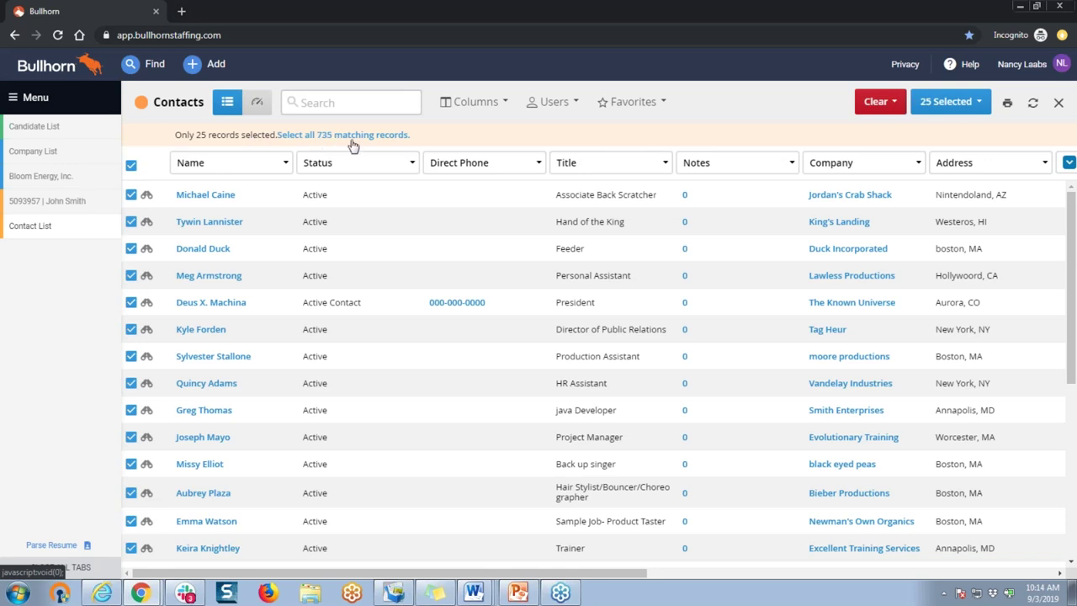
pyautogui.click(935, 102)
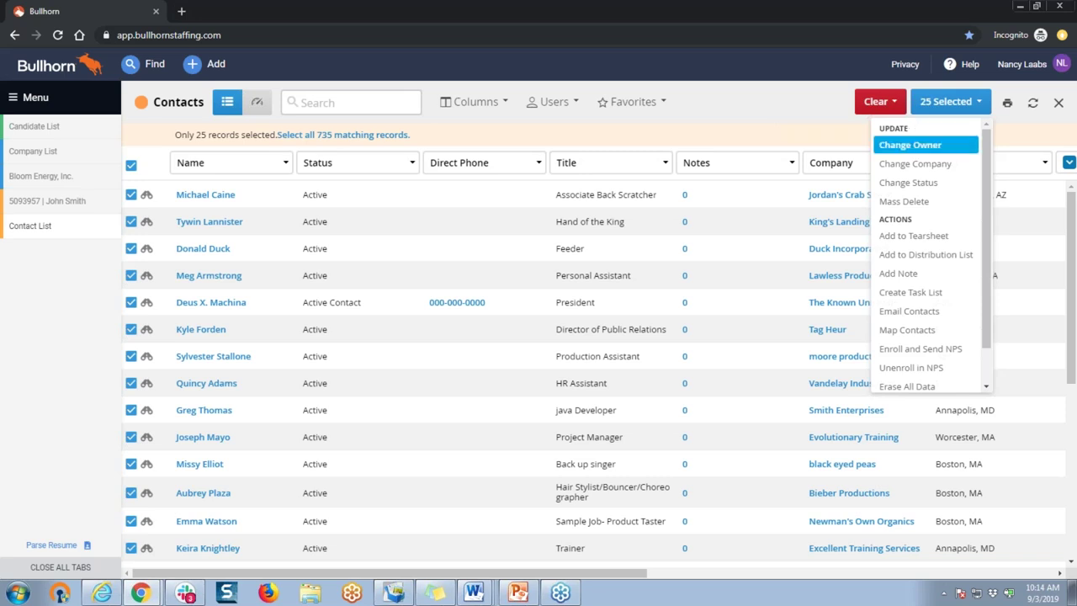
pyautogui.click(909, 183)
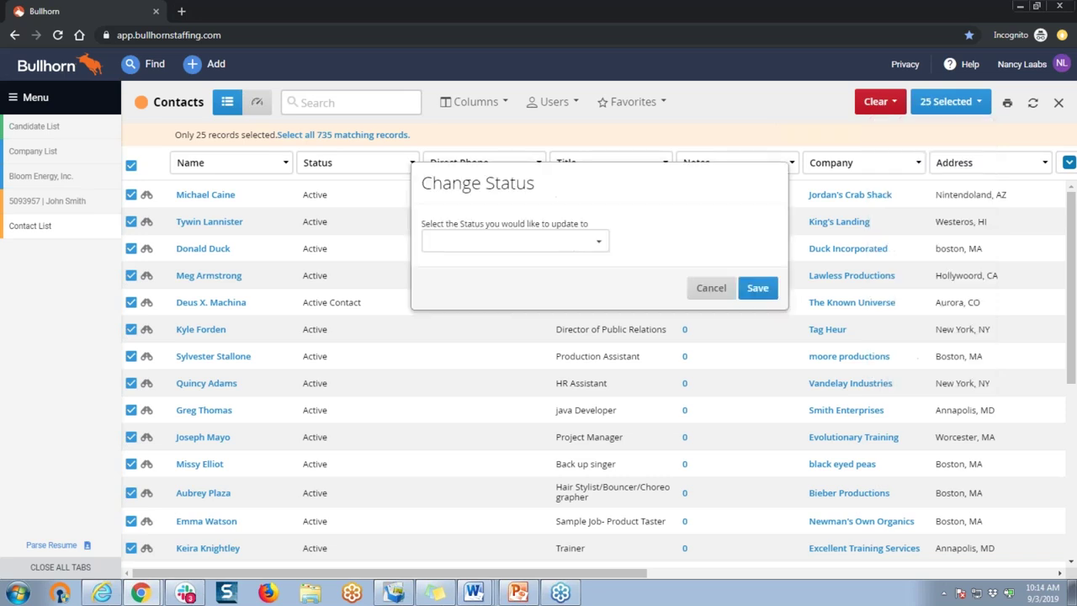
pyautogui.click(564, 241)
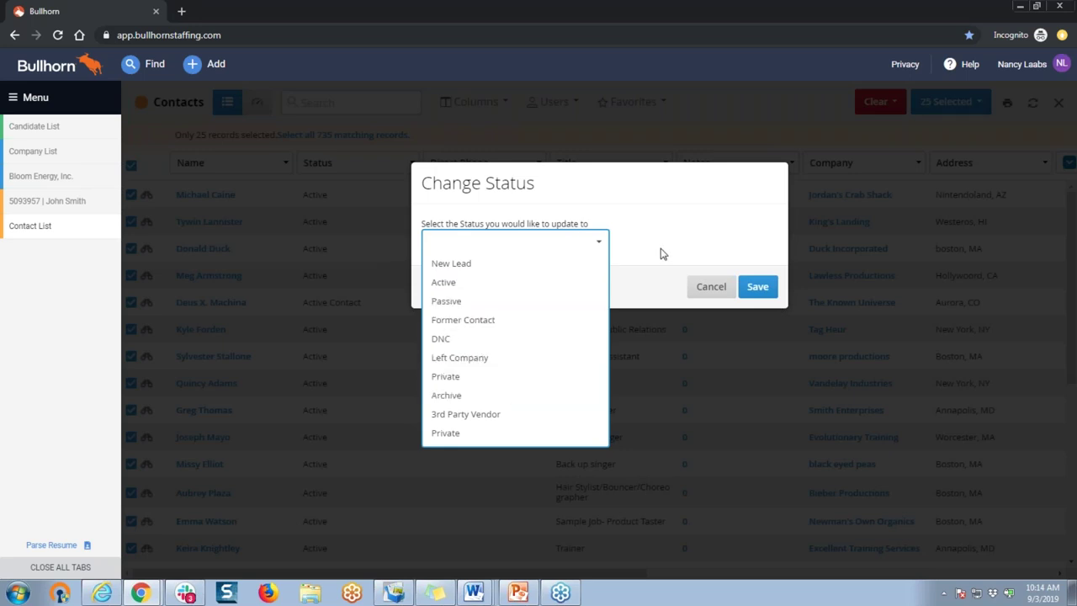
pyautogui.click(709, 287)
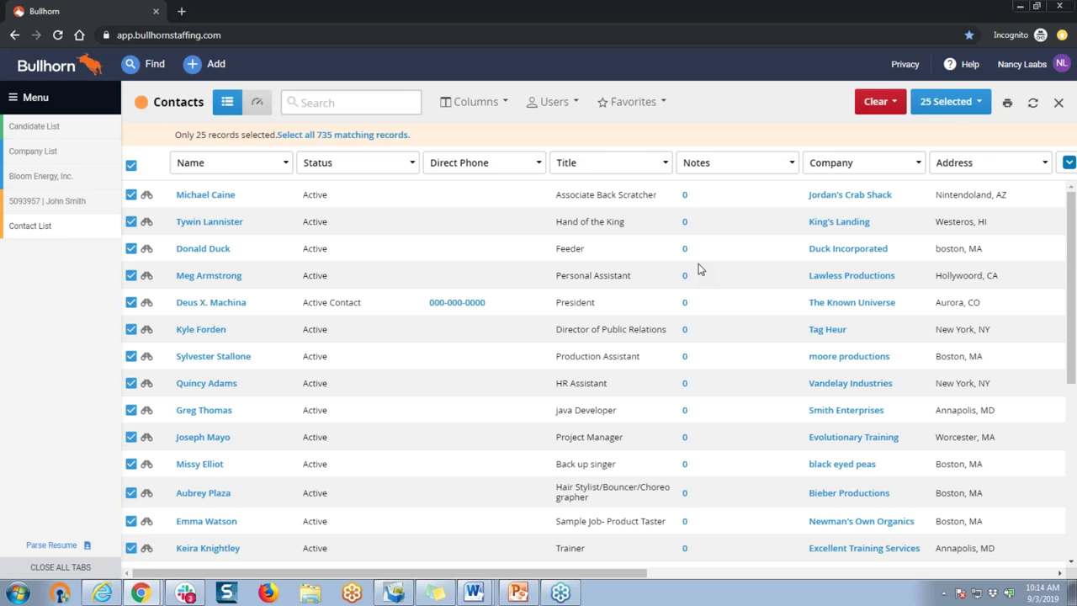
# Open the Placements list and check the columns matching "emplo" and the Employment Type filter options without changing them
pyautogui.click(37, 99)
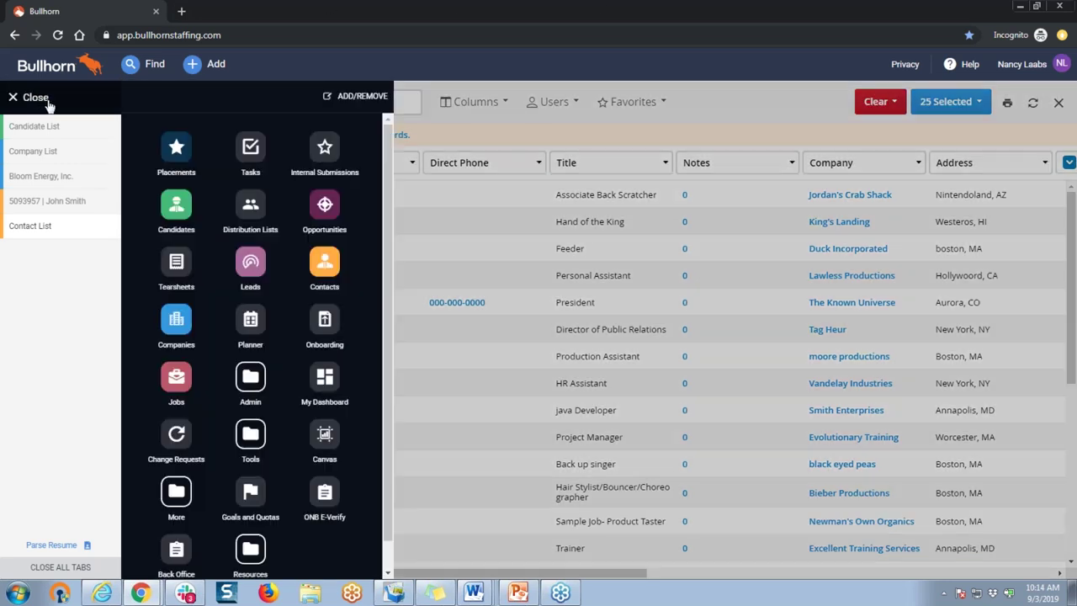
pyautogui.click(178, 150)
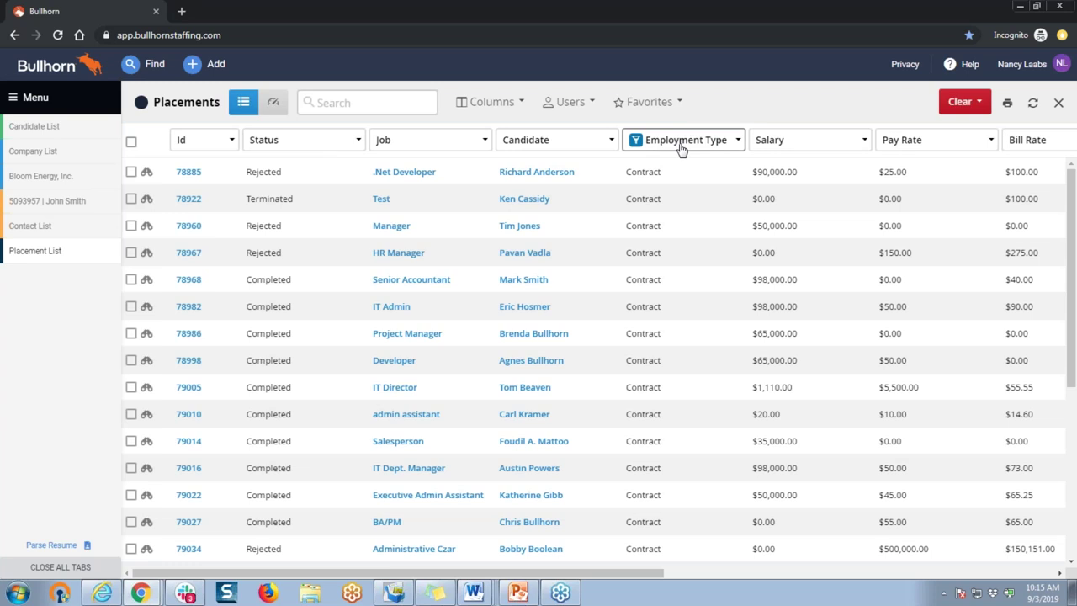
pyautogui.click(491, 107)
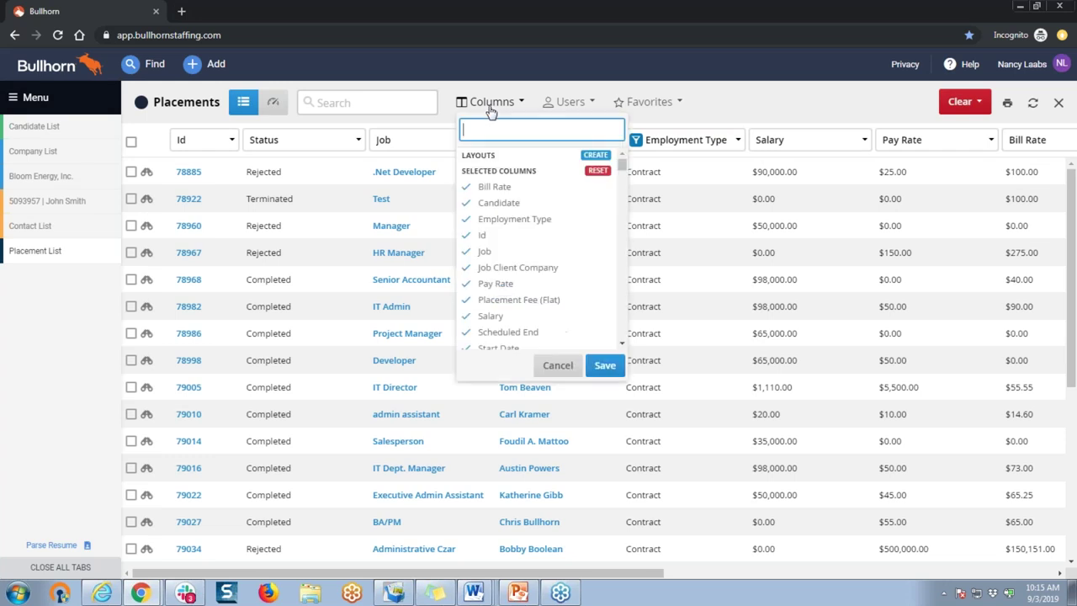
pyautogui.write('emplo')
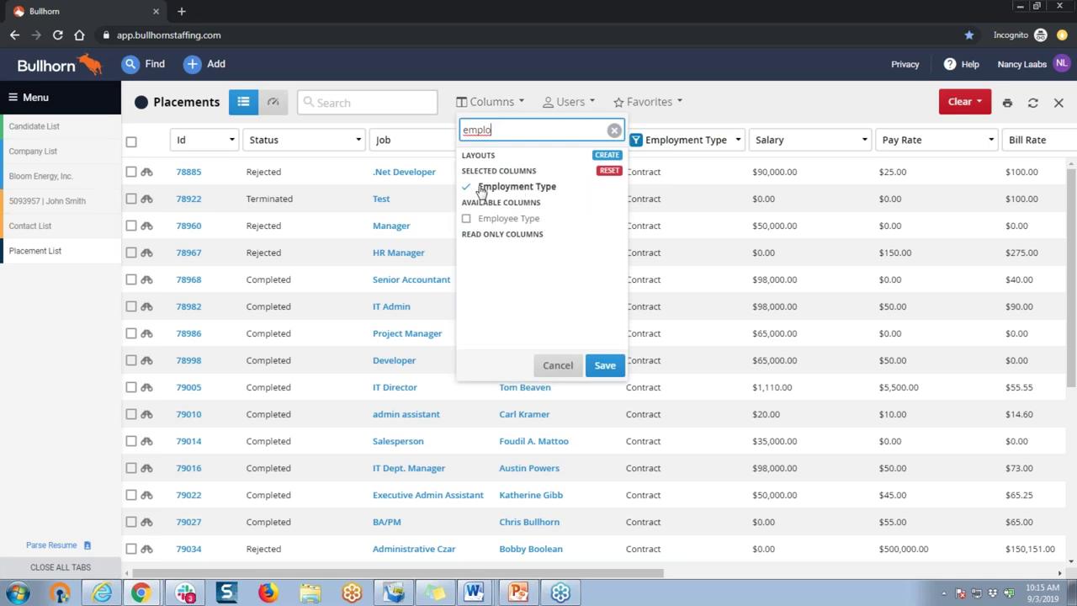
pyautogui.click(562, 369)
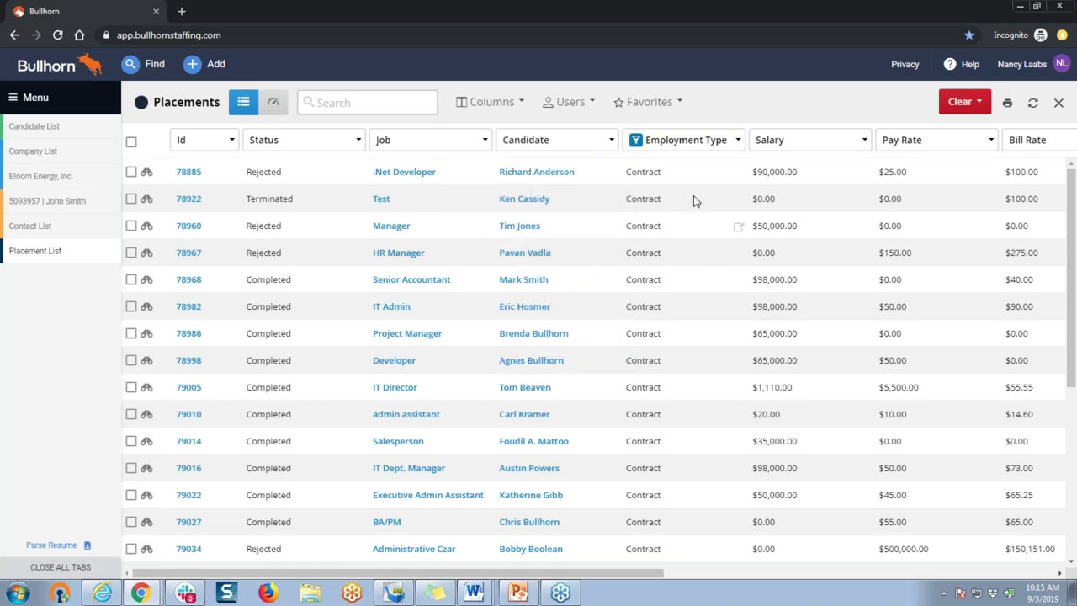
pyautogui.click(703, 140)
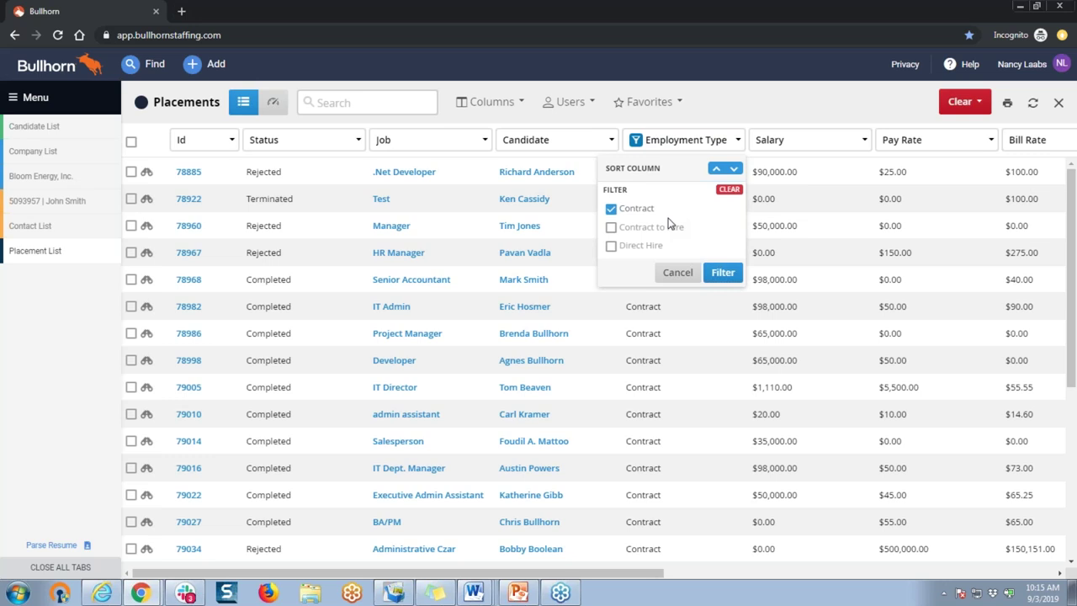
pyautogui.click(748, 102)
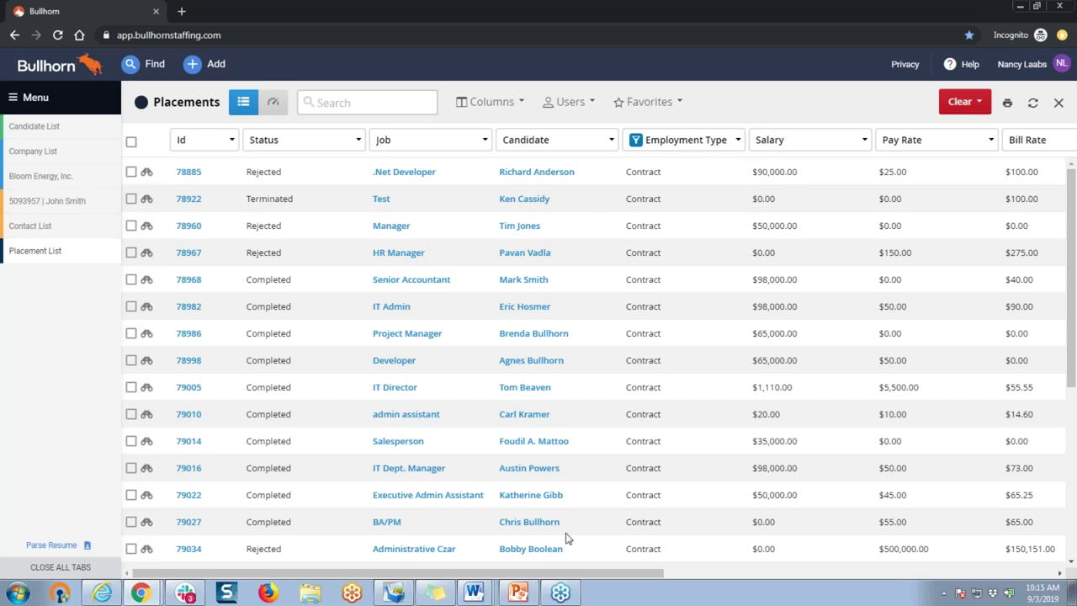
# Sort the placements by Scheduled End in ascending order and review that column
pyautogui.moveTo(583, 578); pyautogui.dragTo(885, 577)
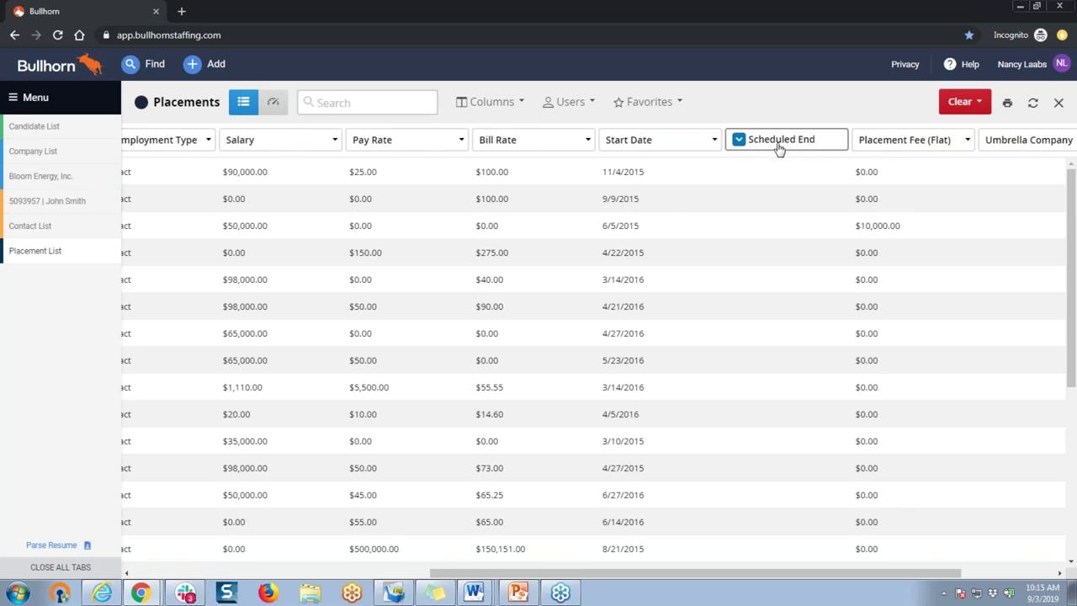
pyautogui.click(821, 139)
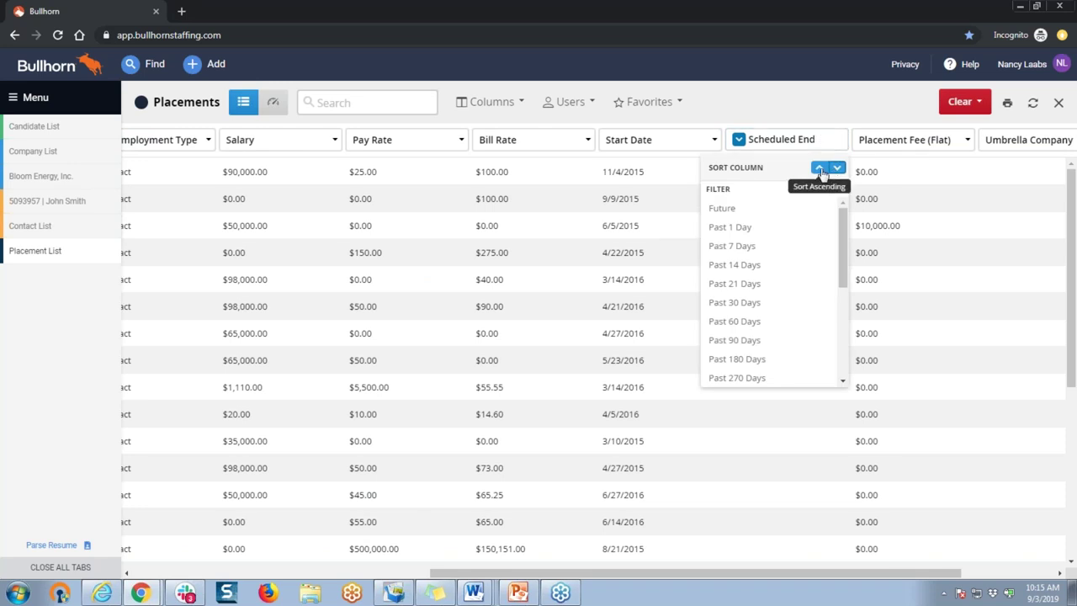
pyautogui.click(820, 169)
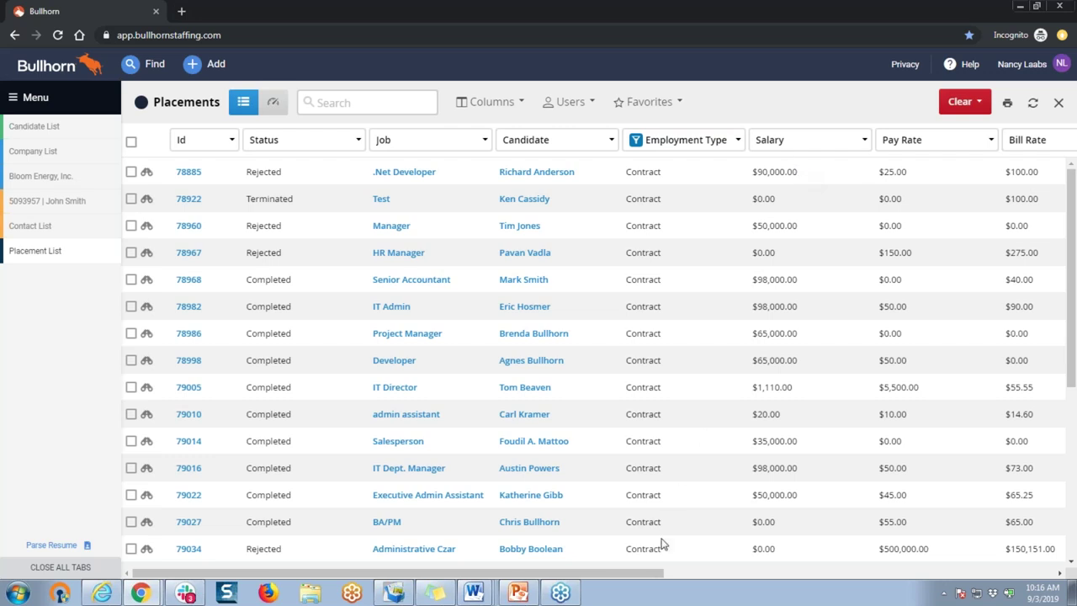
pyautogui.moveTo(649, 577); pyautogui.dragTo(861, 583)
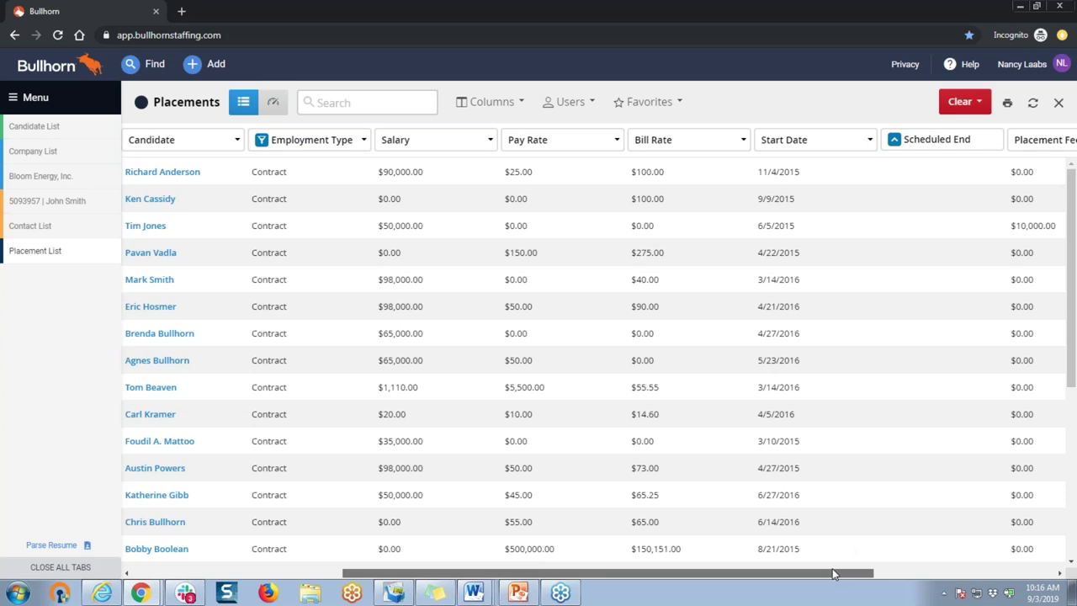
pyautogui.moveTo(833, 574); pyautogui.dragTo(617, 574)
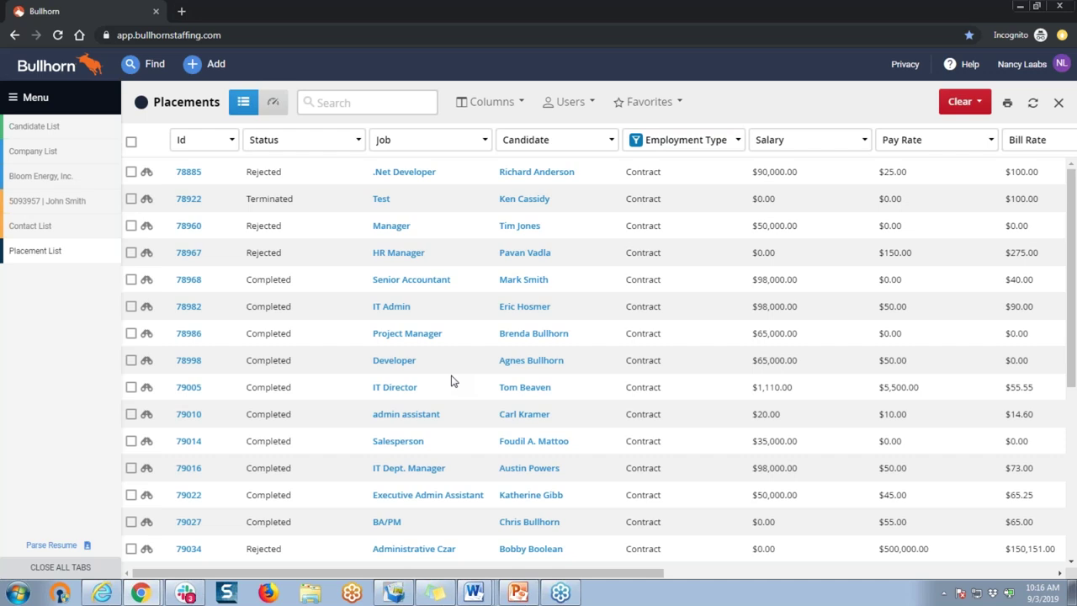
# Open the Internal Submissions list and filter it to the job status Placed
pyautogui.click(29, 106)
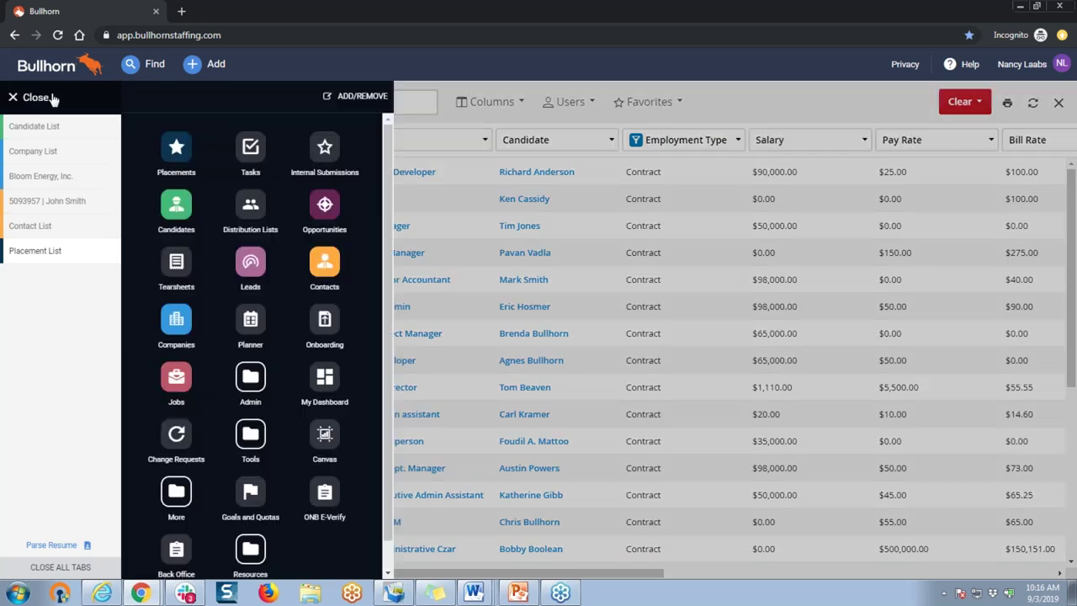
pyautogui.click(325, 149)
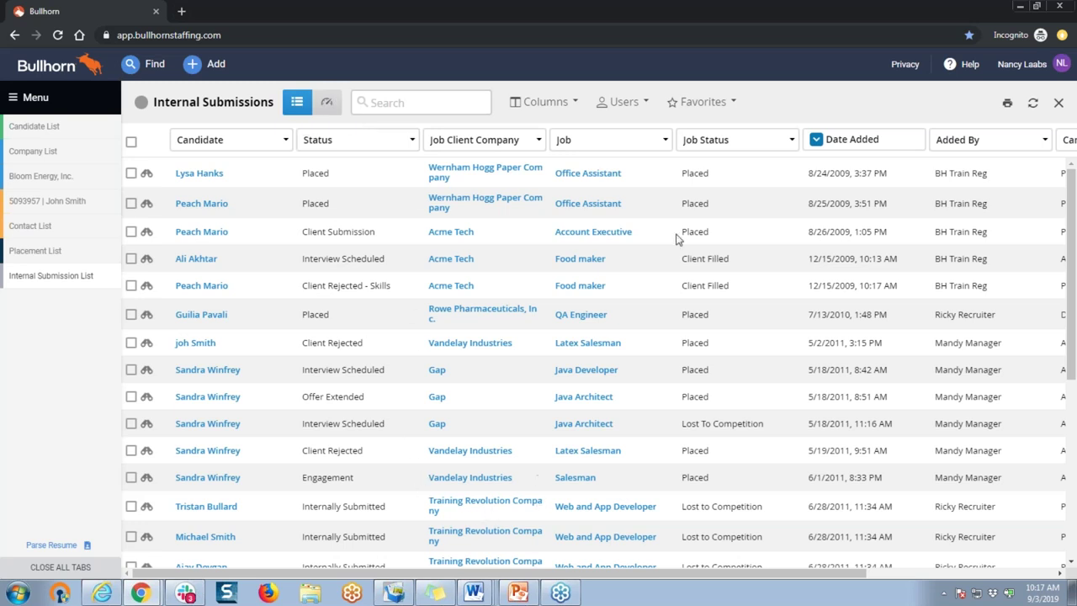
pyautogui.click(737, 141)
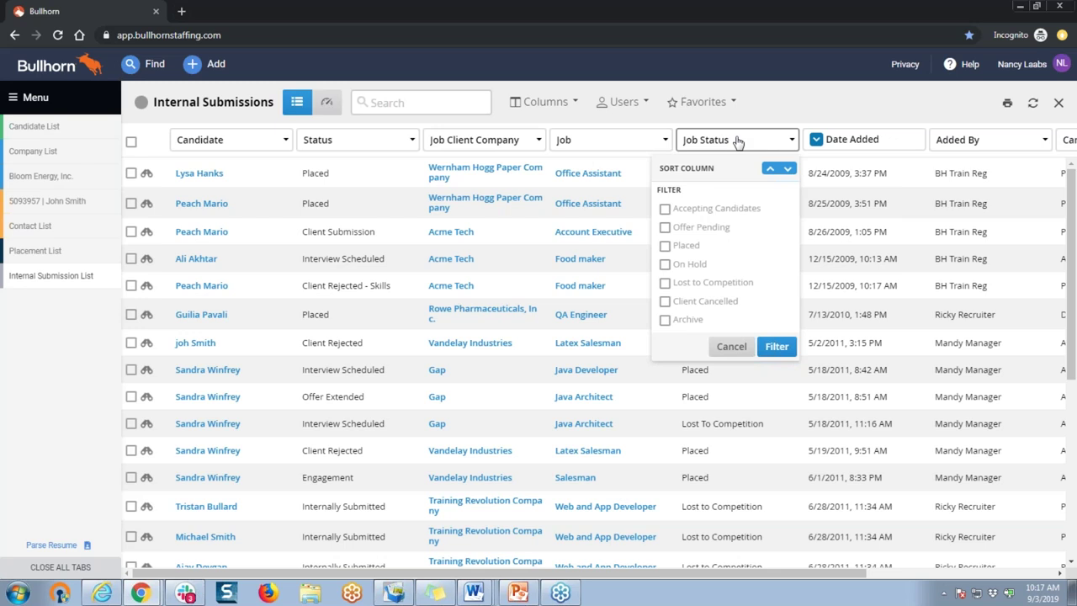
pyautogui.click(665, 246)
pyautogui.click(775, 347)
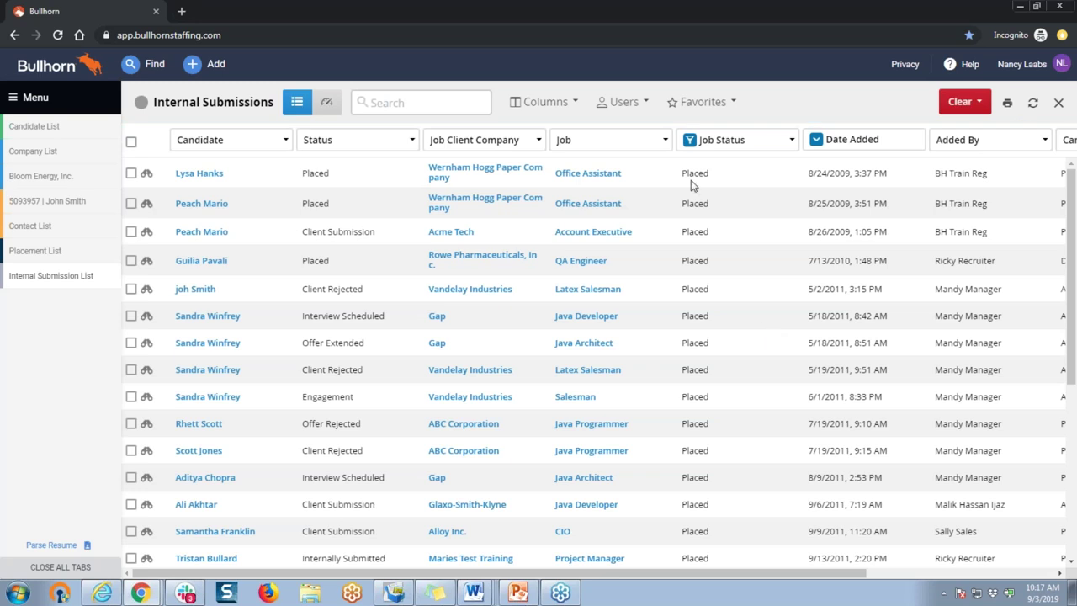
# Filter the submissions by the statuses Interview Scheduled, Phone interview, 2nd Interview, 3rd Interview and Final Interview
pyautogui.click(398, 147)
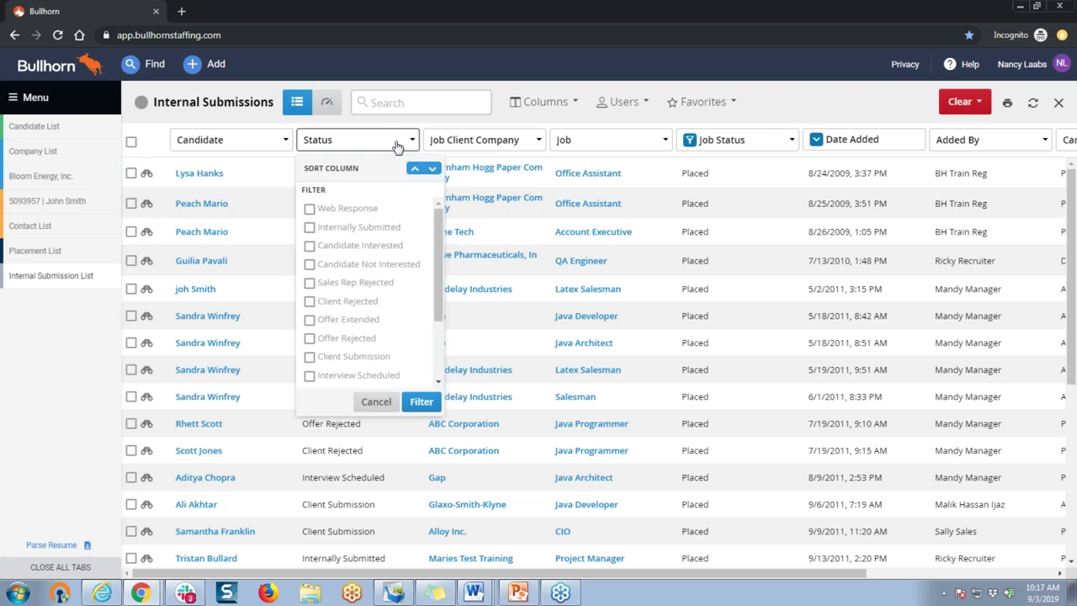
pyautogui.moveTo(437, 250); pyautogui.dragTo(437, 318)
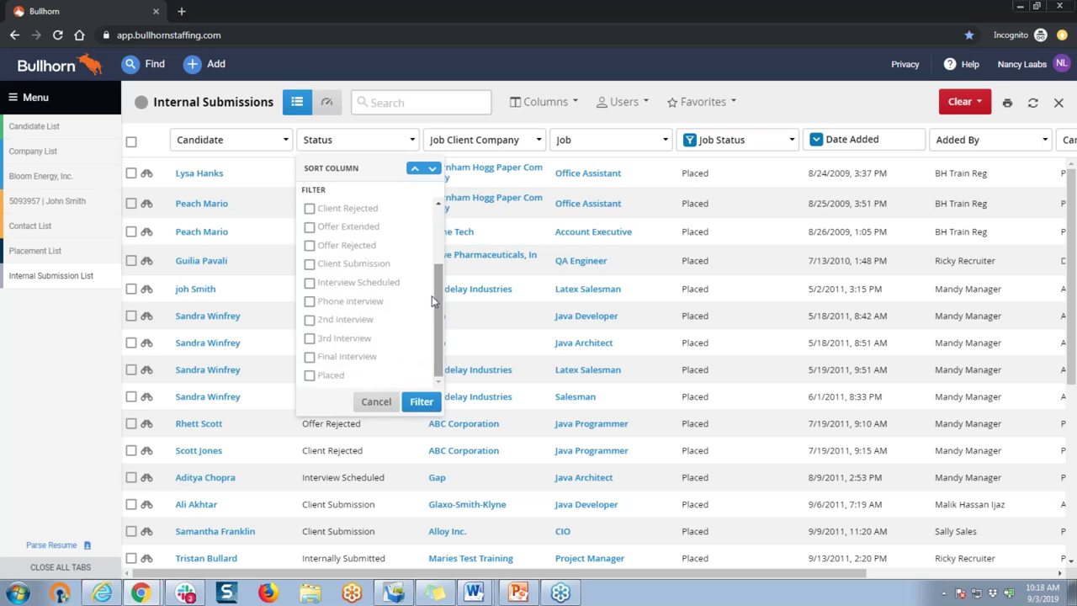
pyautogui.click(310, 284)
pyautogui.click(310, 301)
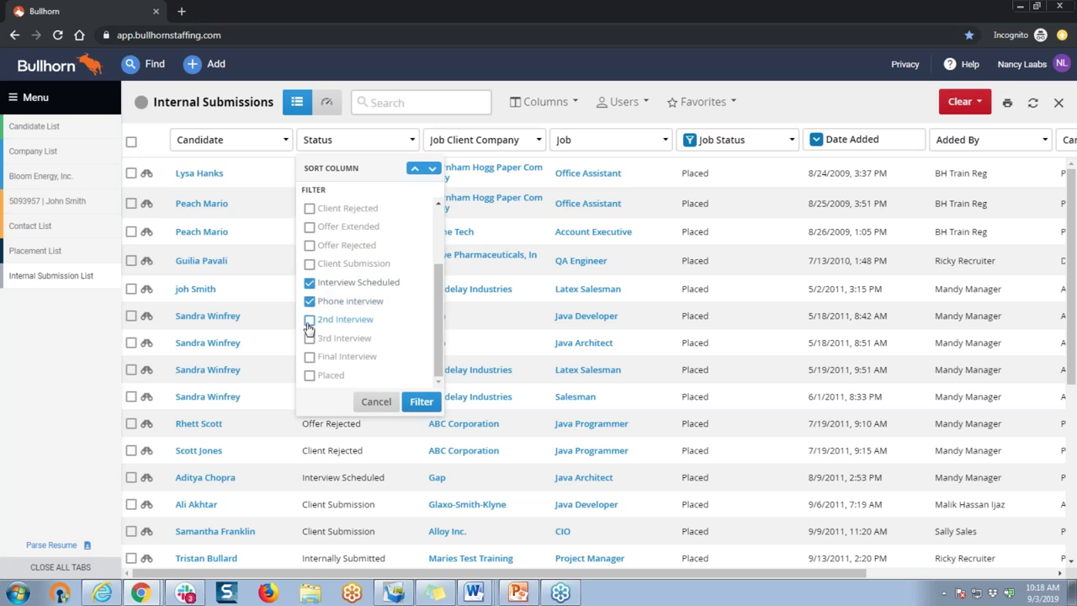
pyautogui.click(309, 320)
pyautogui.click(310, 338)
pyautogui.click(309, 357)
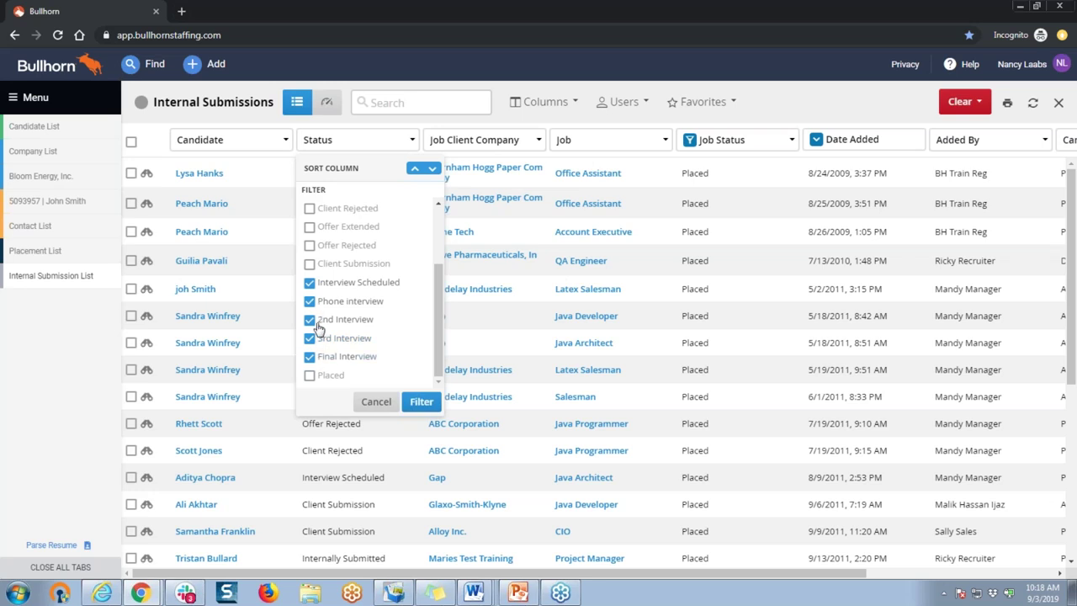
pyautogui.click(420, 401)
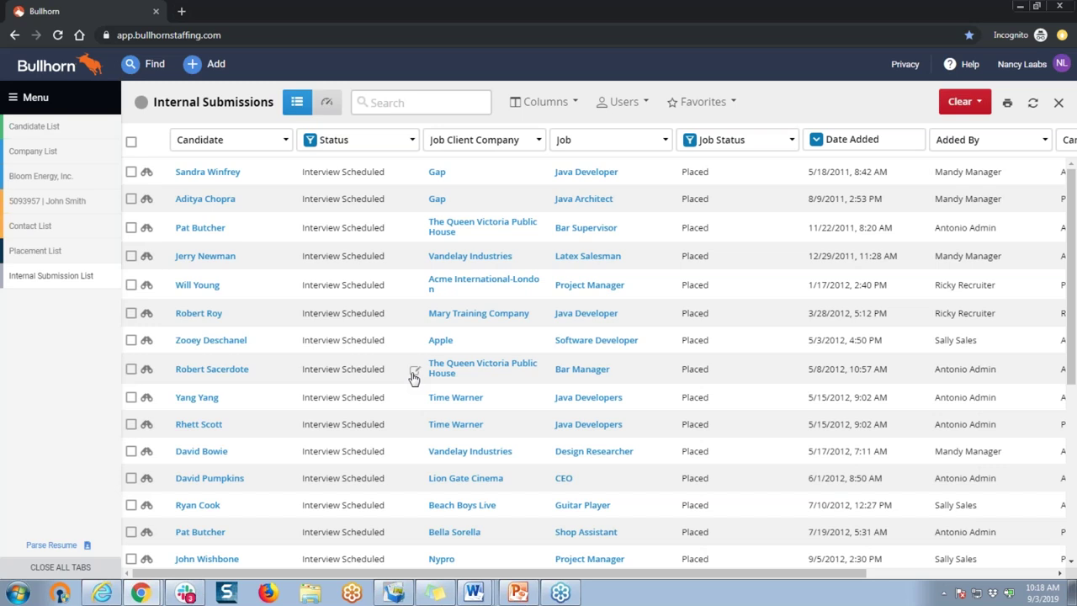
# Open the Lion Gate Cinema CEO job and examine the Interviewing and Placement sections of its internal submissions
pyautogui.click(566, 479)
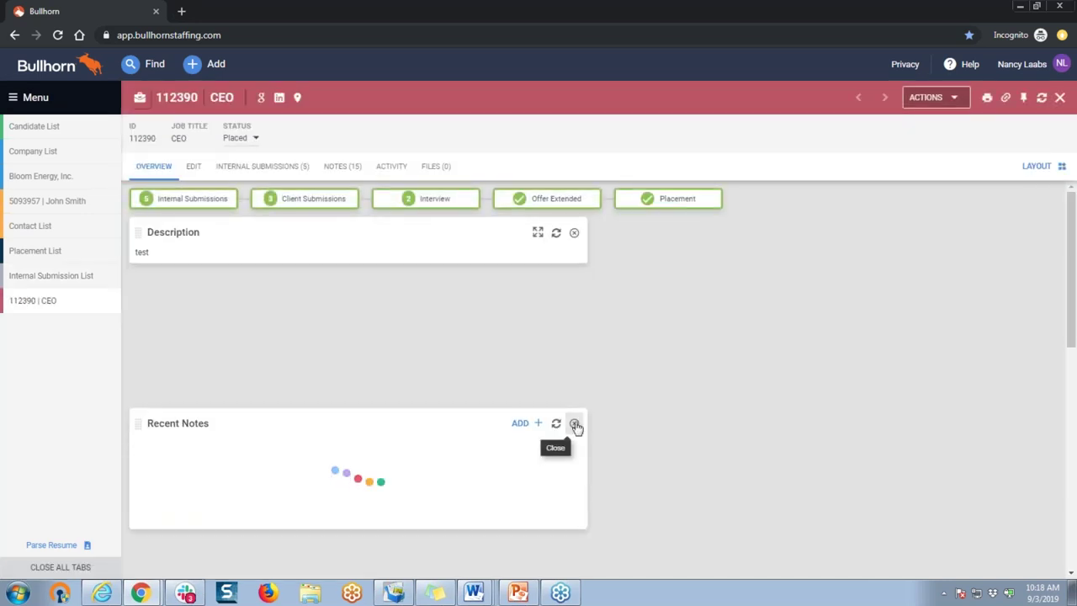
pyautogui.click(256, 167)
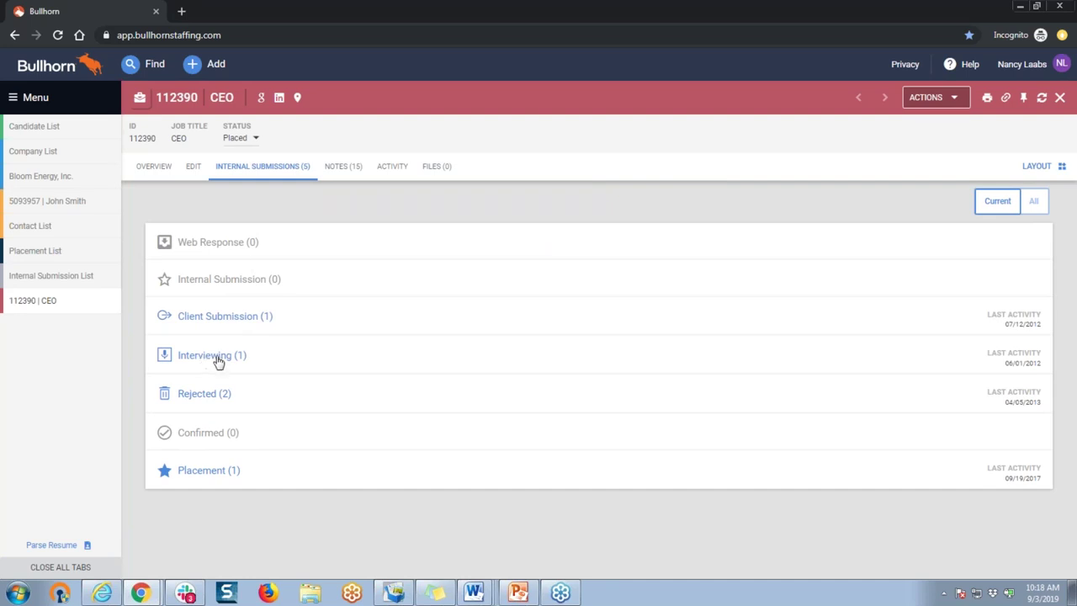
pyautogui.click(217, 360)
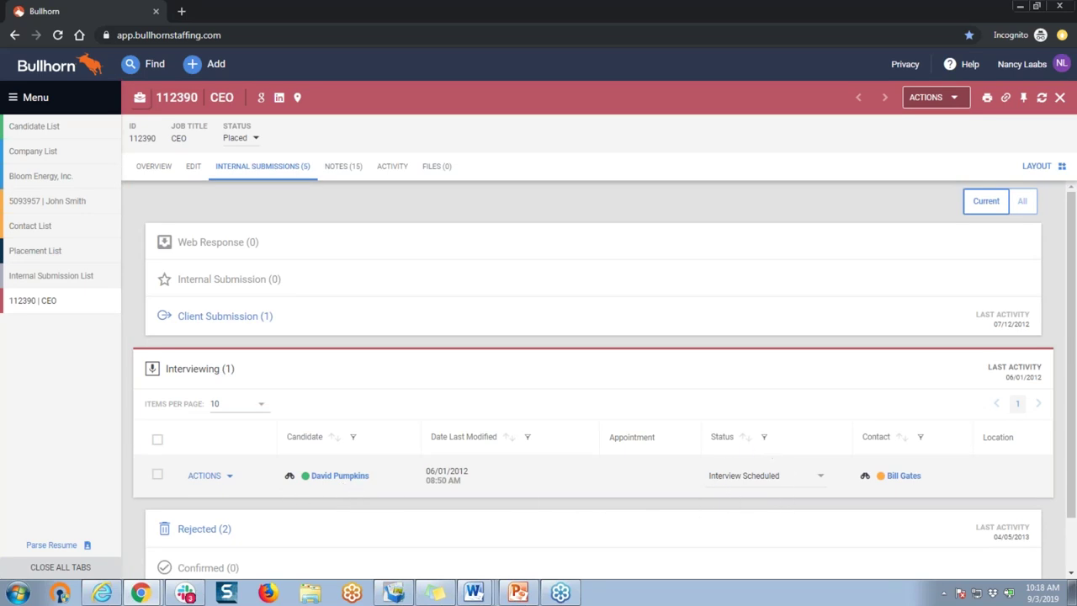
pyautogui.scroll(-1, 538, 486)
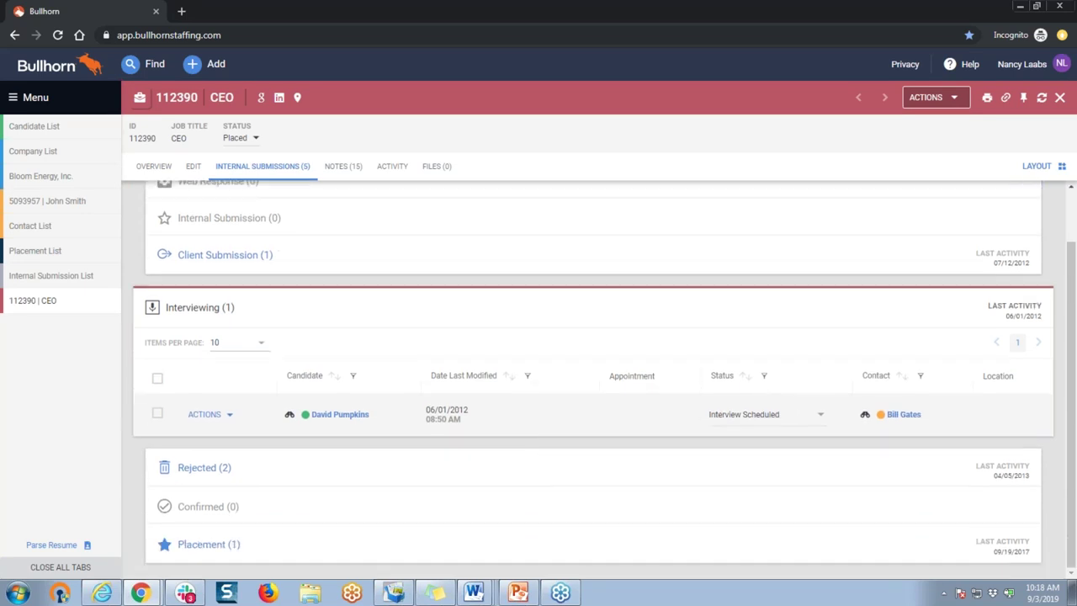
pyautogui.click(204, 546)
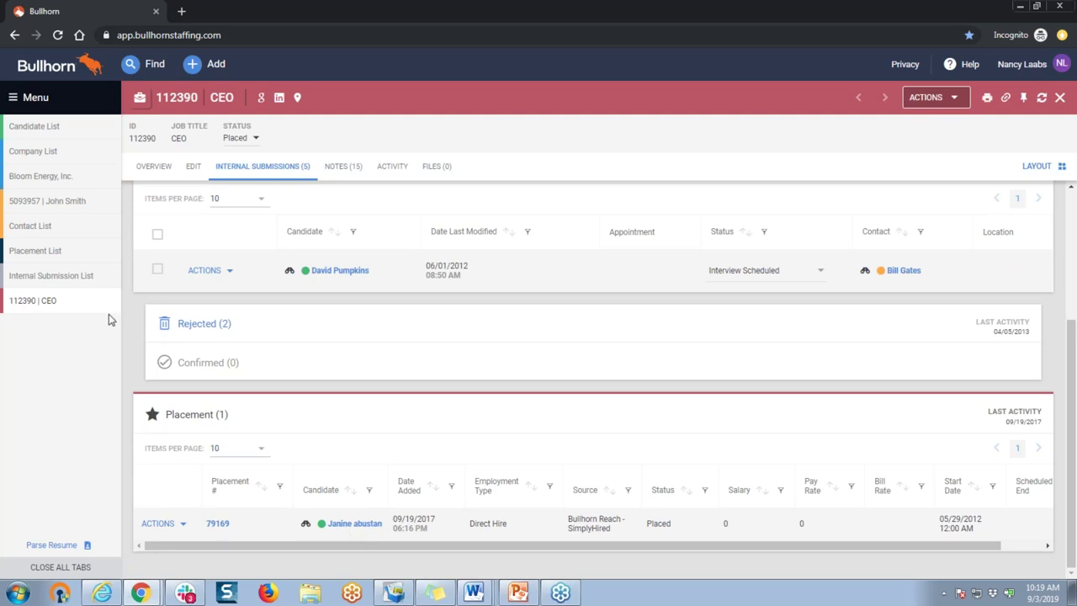
# Change the status of the Lion Gate Cinema CEO submission in the Internal Submissions list to Client Rejected
pyautogui.click(68, 281)
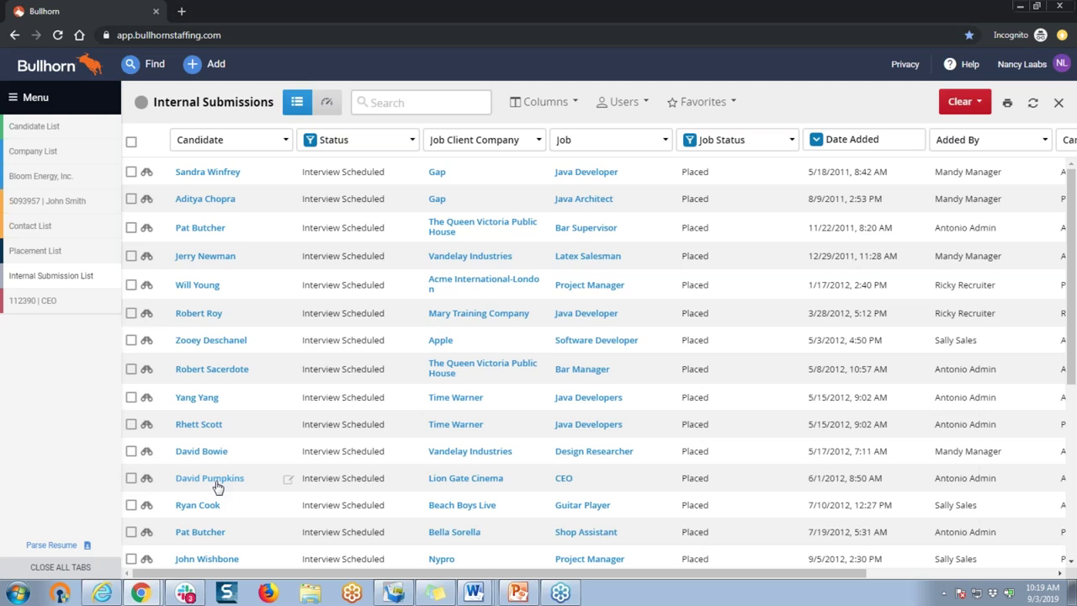
pyautogui.click(131, 479)
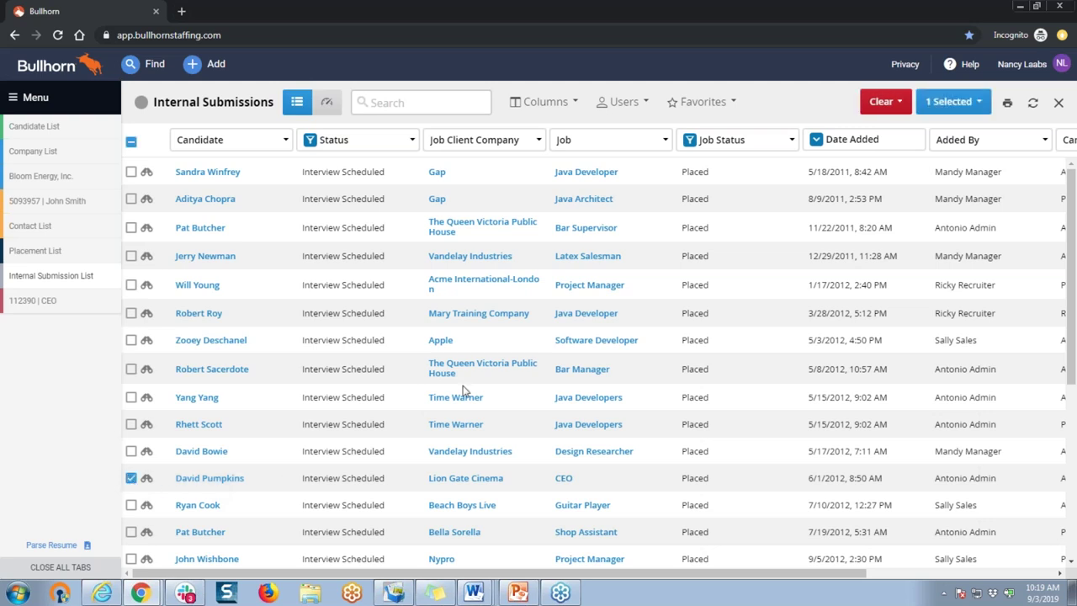
pyautogui.click(945, 106)
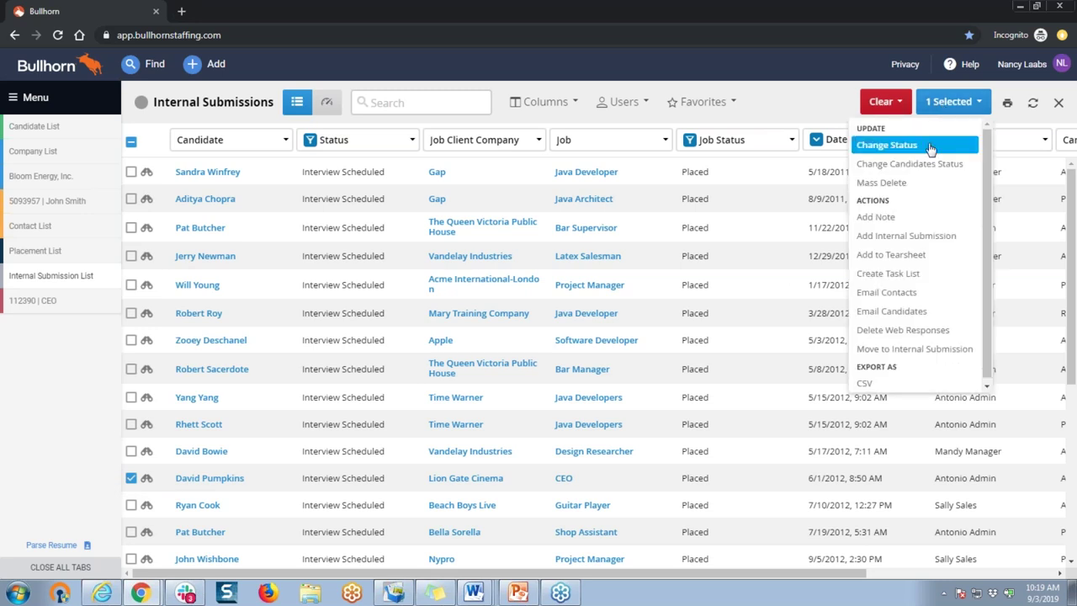
pyautogui.click(931, 146)
pyautogui.click(578, 254)
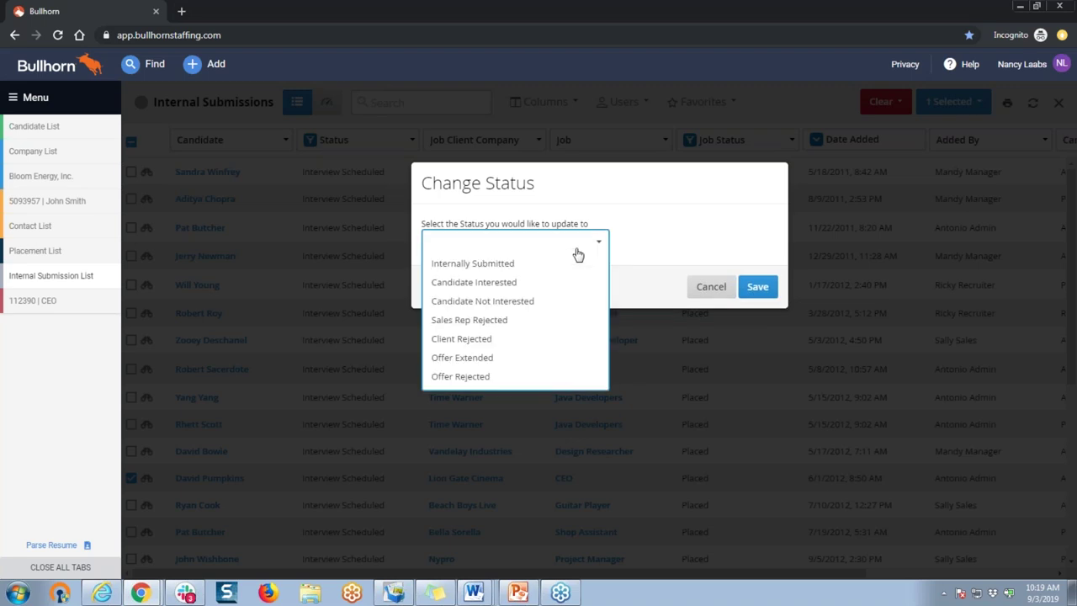
pyautogui.click(544, 340)
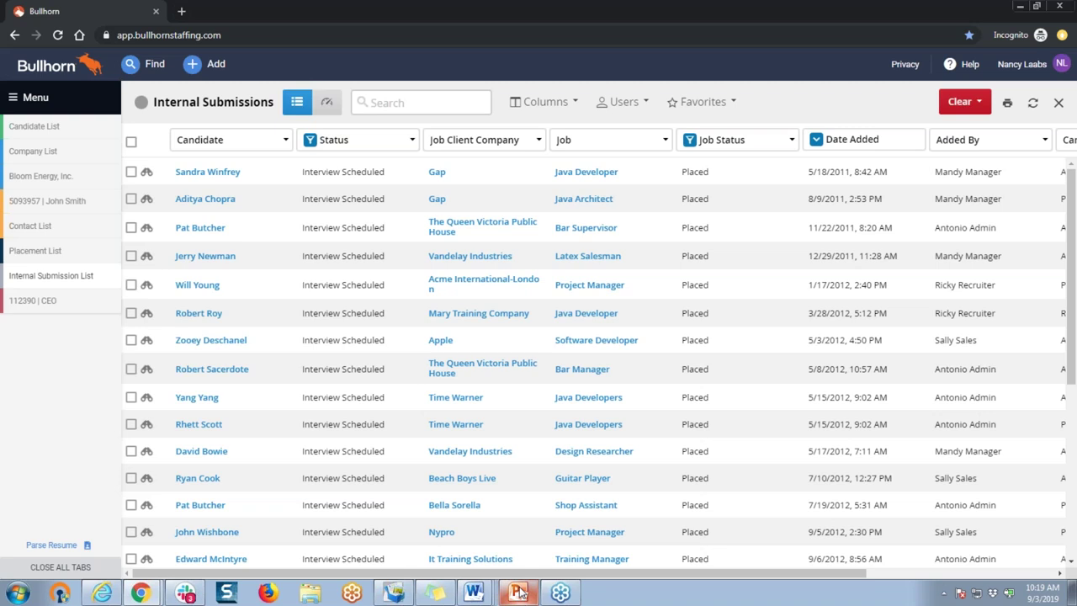
# Switch to the PowerPoint presentation, start the slide show from the Database Maintenance slide and advance to the Engage Staff slide
pyautogui.moveTo(520, 593)
pyautogui.click(529, 558)
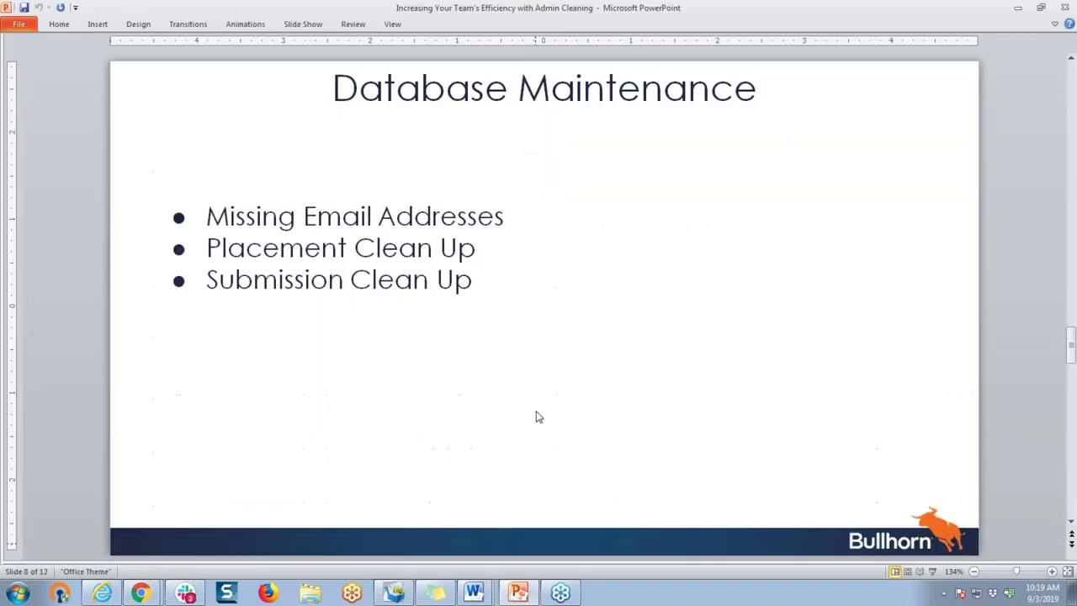
pyautogui.hotkey('shift', 'F5')
pyautogui.click(539, 416)
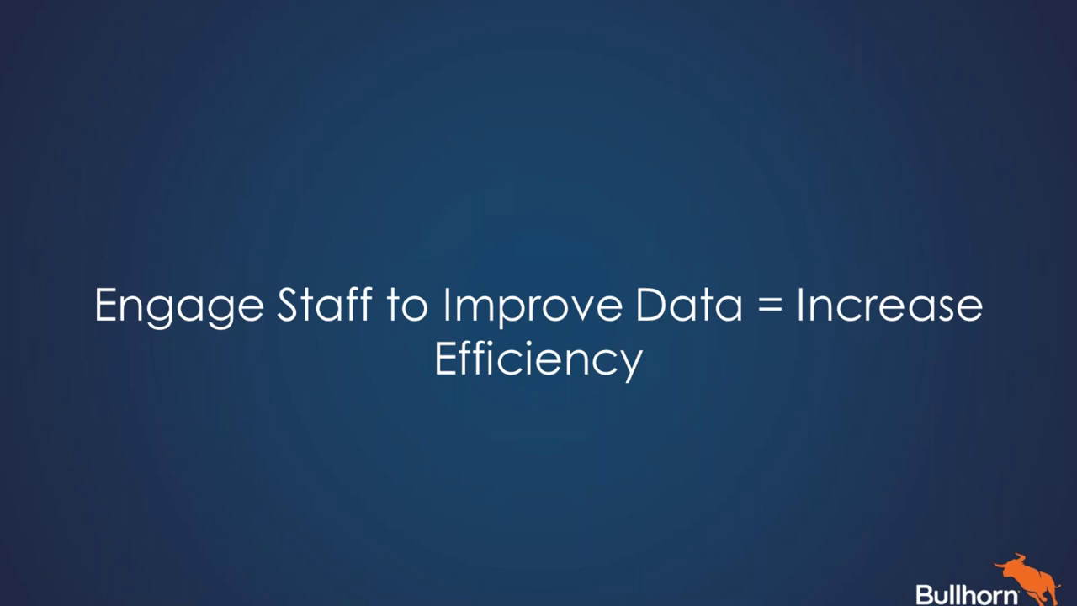
pyautogui.press('Right')
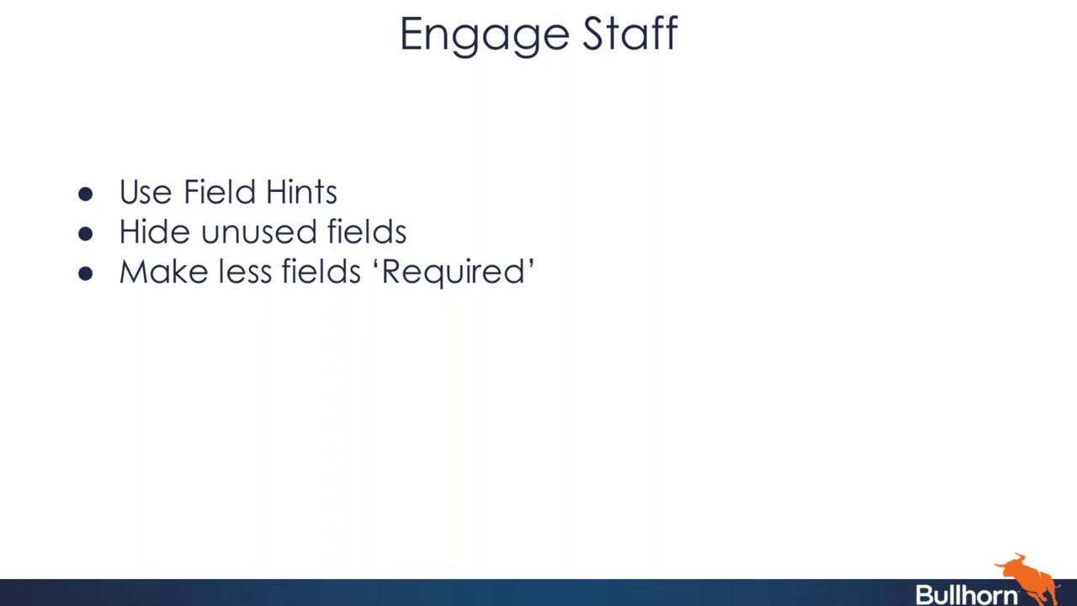
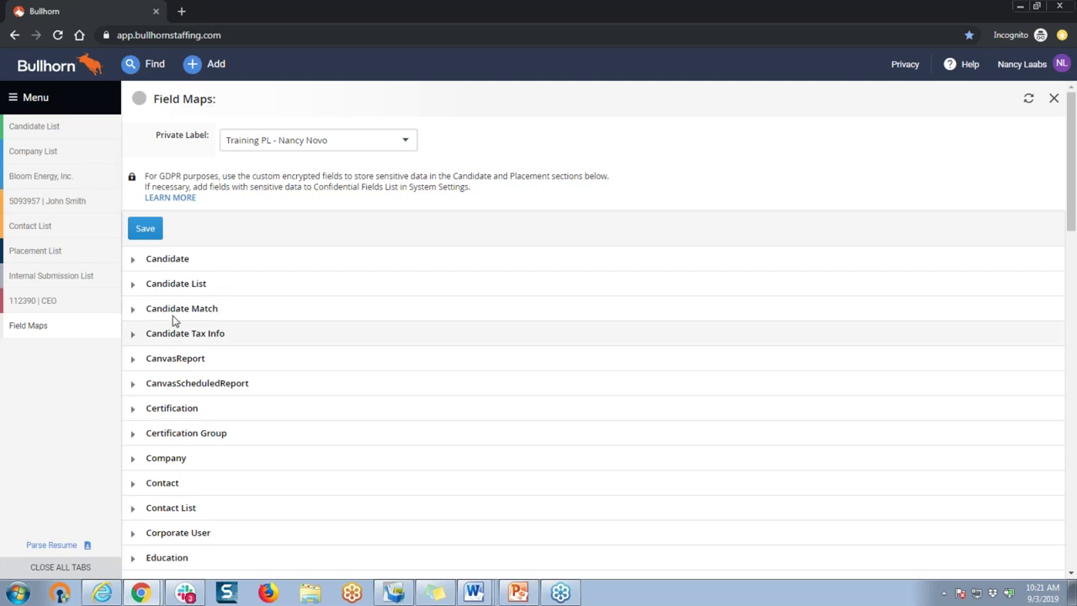
# Expand the Candidate field map and filter its fields by the label "salary"
pyautogui.click(133, 263)
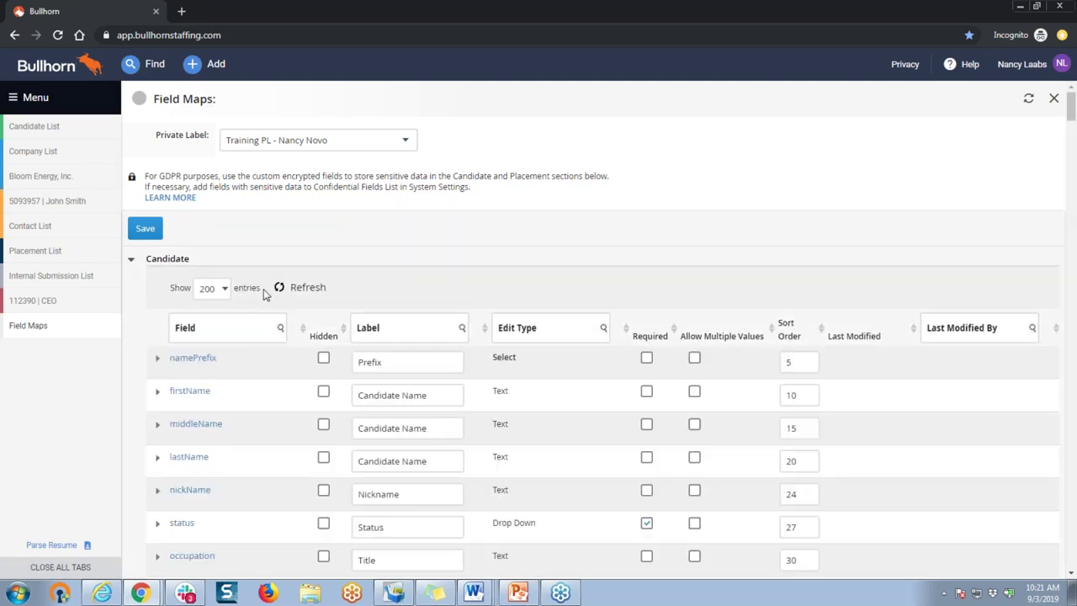
pyautogui.click(404, 325)
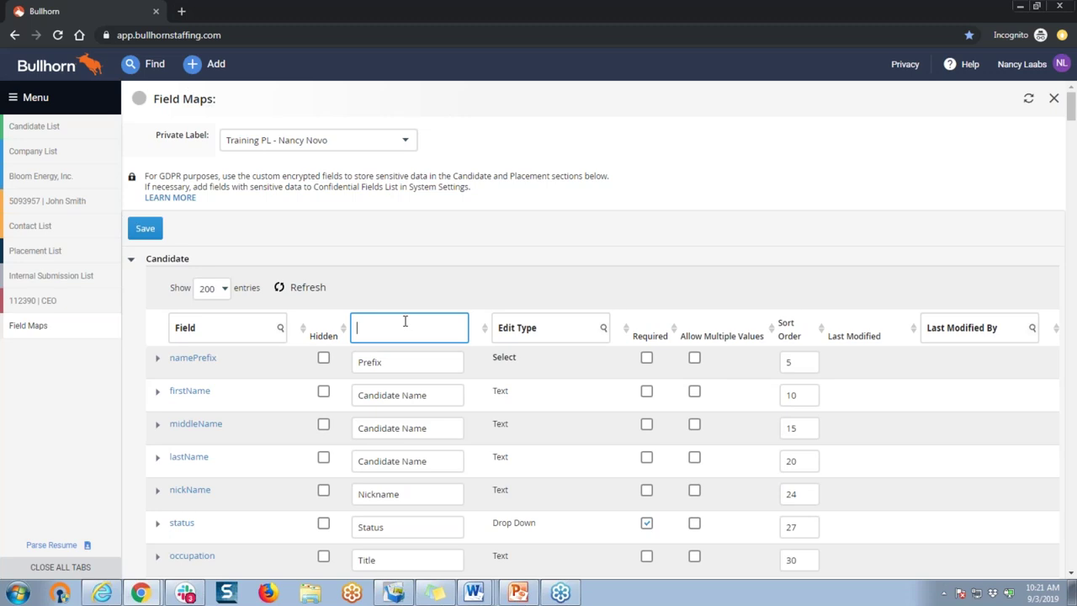
pyautogui.write('salary')
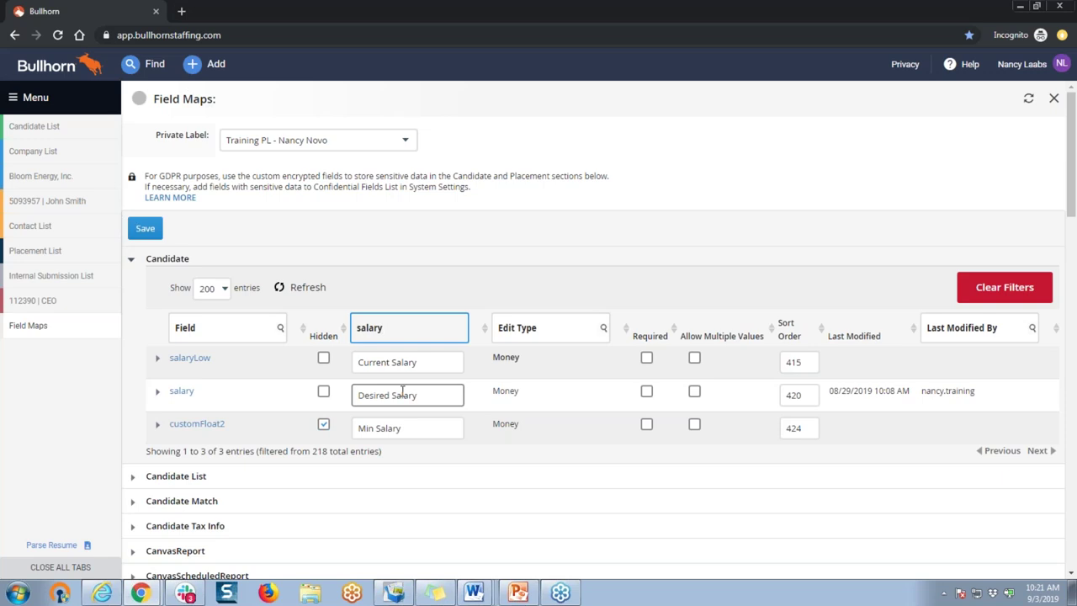
# Give the Desired Salary field the hint "This field should contain a single value NOT a range.", save it and clear the label filter
pyautogui.click(159, 398)
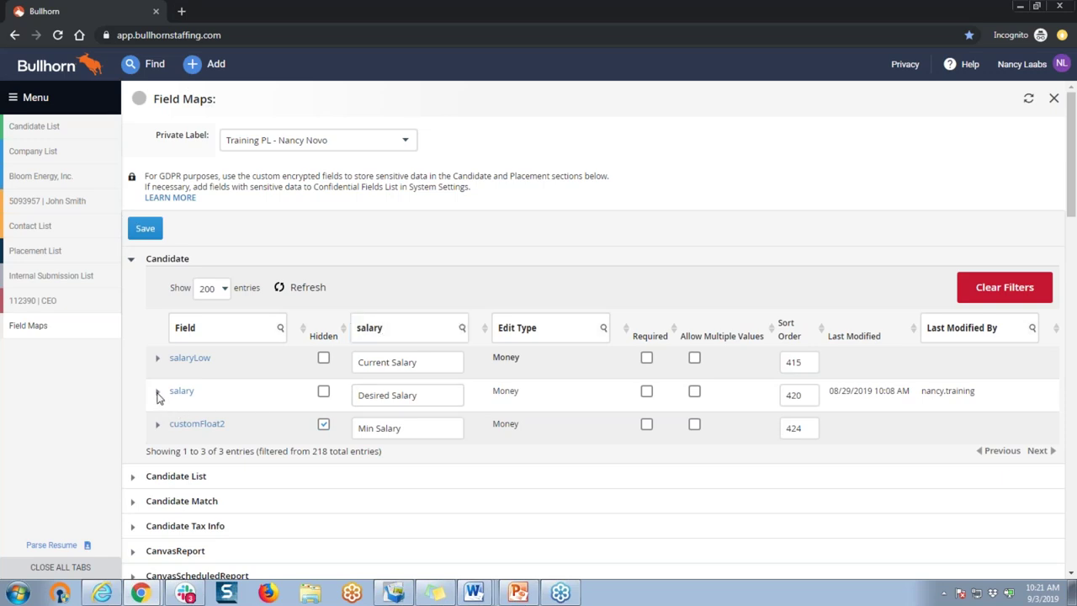
pyautogui.click(159, 398)
pyautogui.click(272, 488)
pyautogui.click(253, 483)
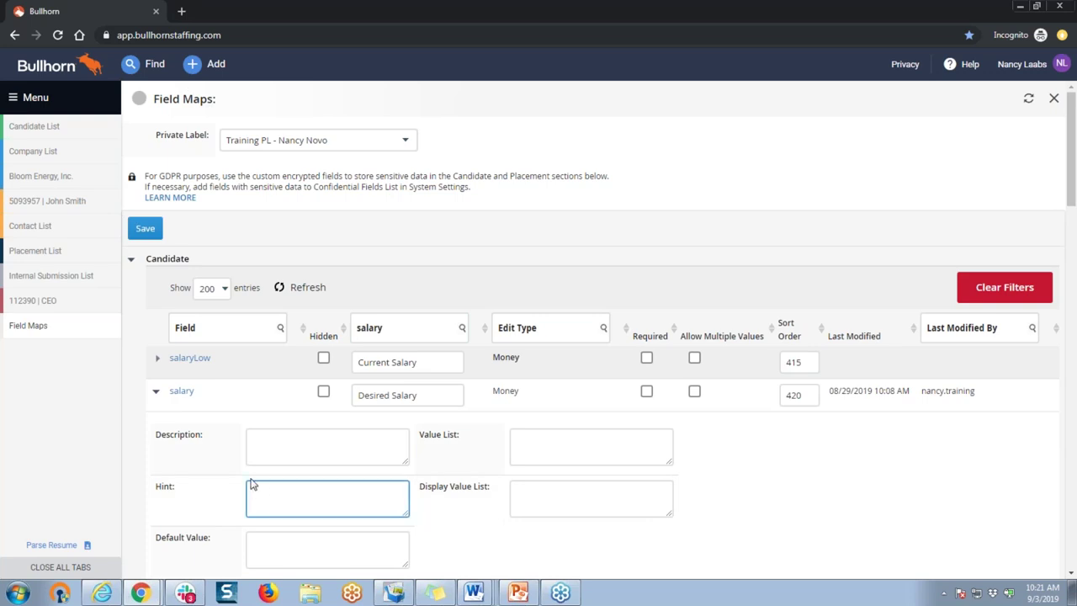
pyautogui.write('This field should contai na')
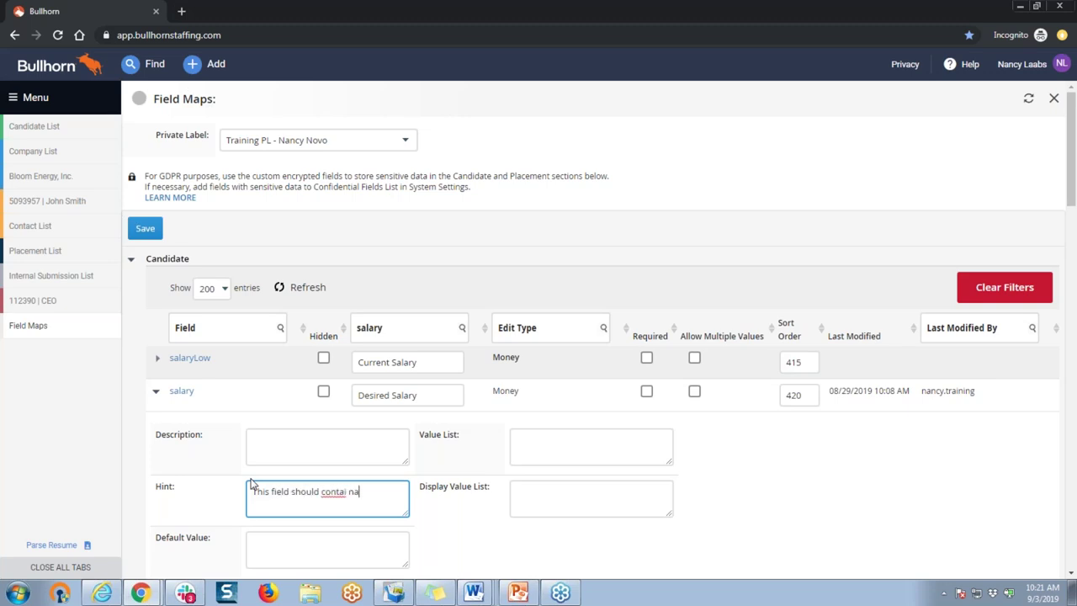
pyautogui.press('BackSpace')
pyautogui.press('BackSpace')
pyautogui.press('BackSpace')
pyautogui.write('n a single valueNote')
pyautogui.press('BackSpace')
pyautogui.press('BackSpace')
pyautogui.press('BackSpace')
pyautogui.press('BackSpace')
pyautogui.write('NOT a range.')
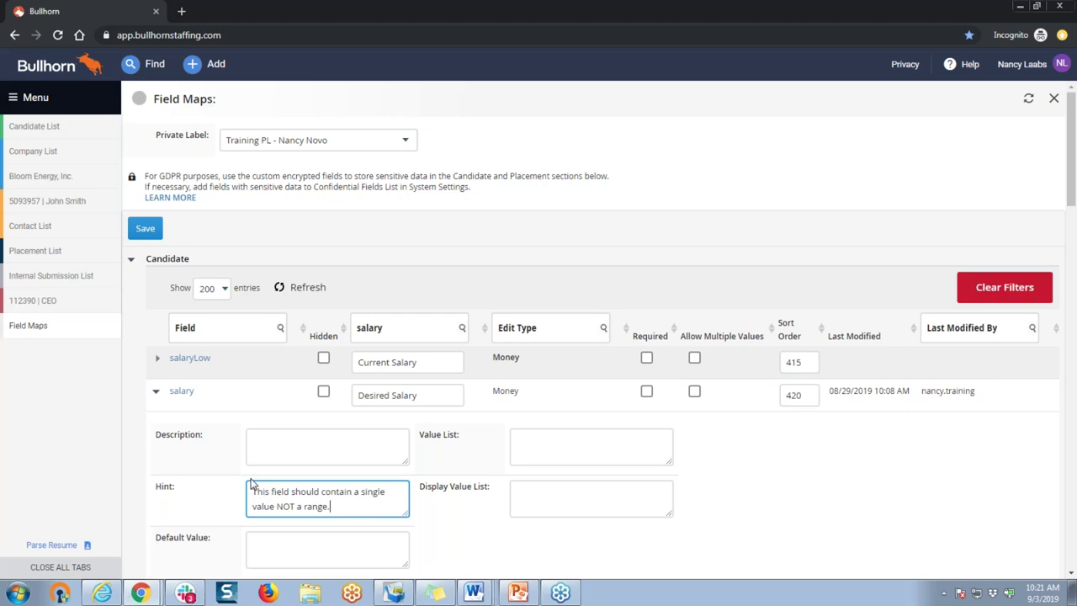
pyautogui.click(134, 234)
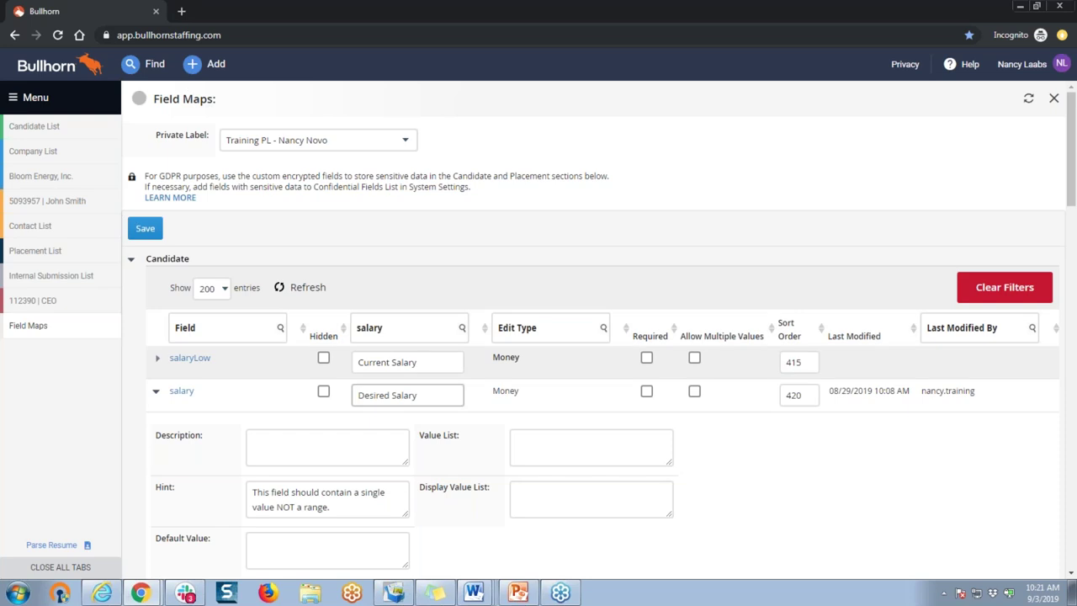
pyautogui.click(992, 290)
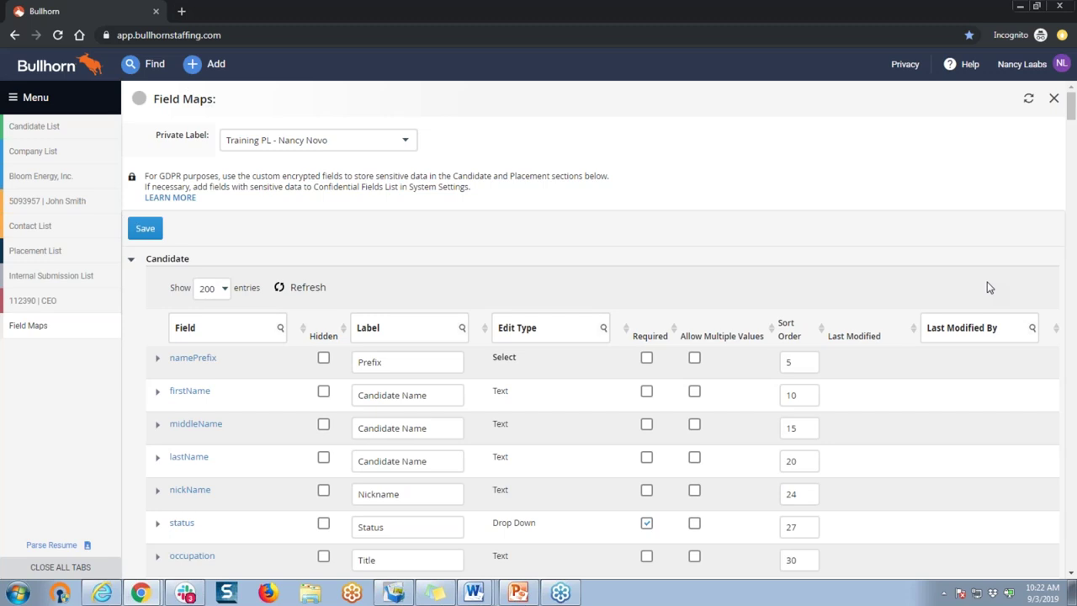
# Return to the Contact List and clear all of its searches, filters and selected records
pyautogui.click(60, 236)
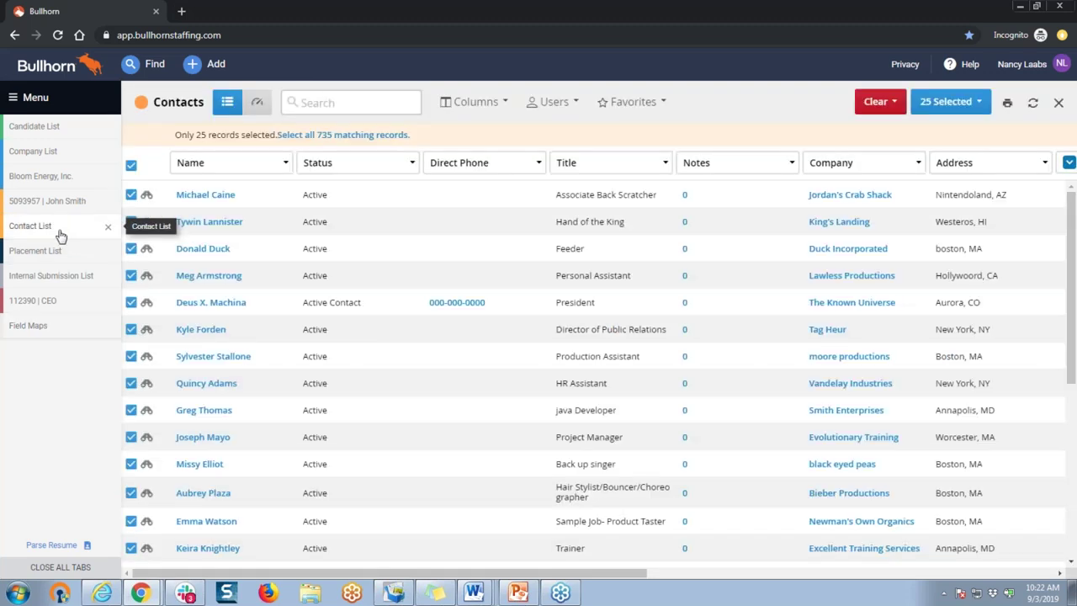
pyautogui.click(876, 101)
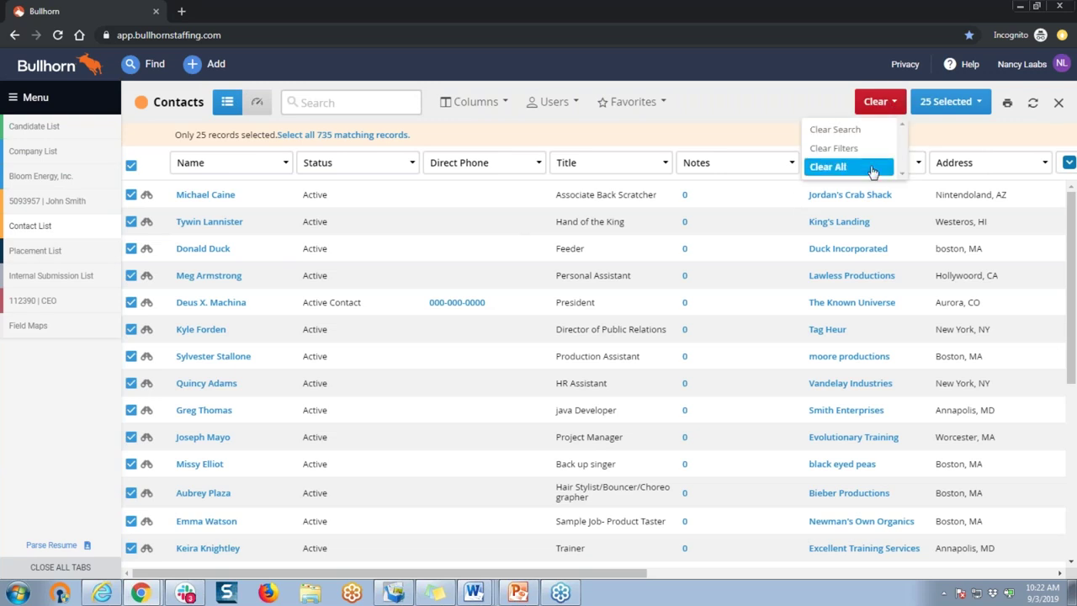
pyautogui.click(872, 167)
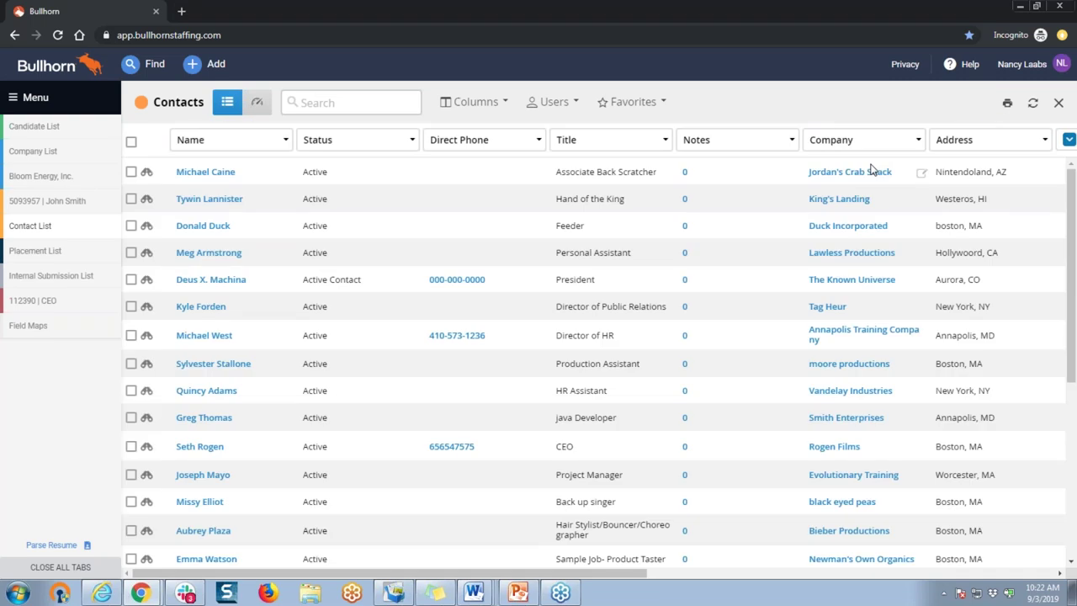
# Add the Email 3 column to the contact list and check the column for entries
pyautogui.click(476, 108)
pyautogui.write('email')
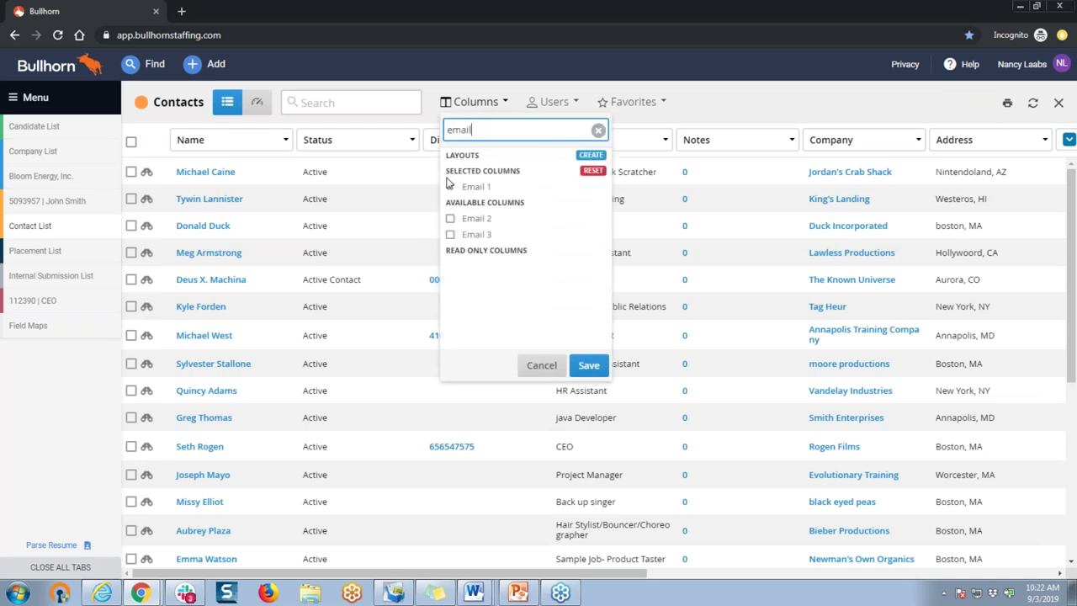
pyautogui.click(450, 234)
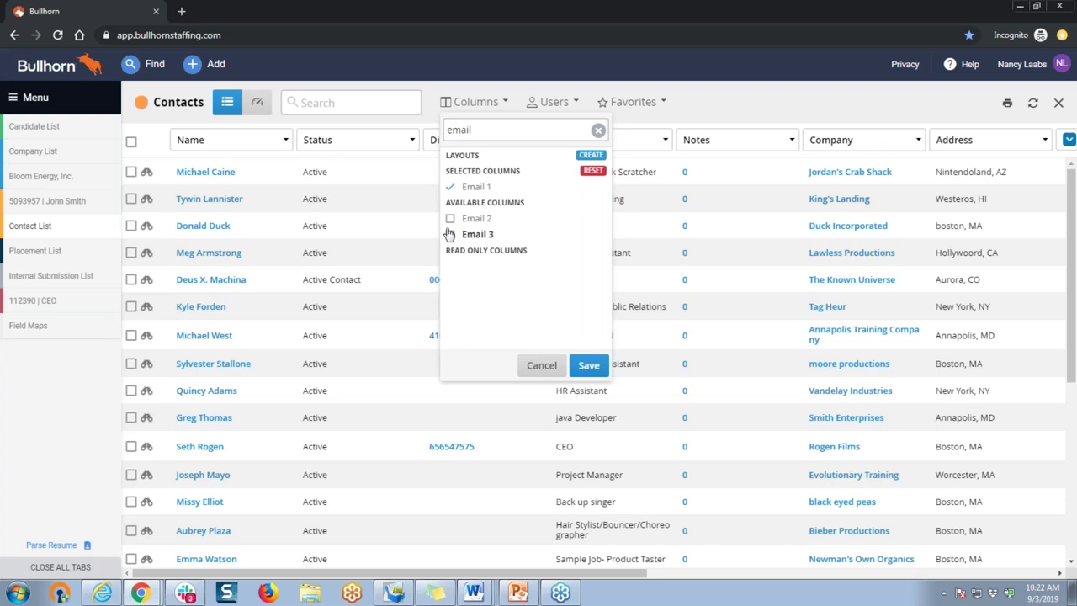
pyautogui.click(589, 365)
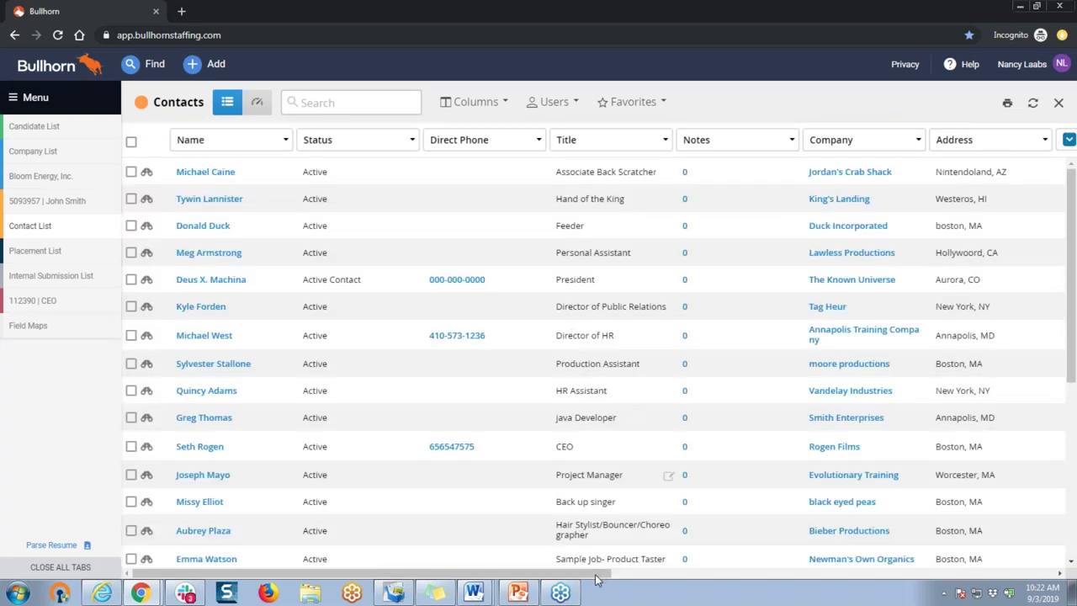
pyautogui.moveTo(595, 573); pyautogui.dragTo(1046, 576)
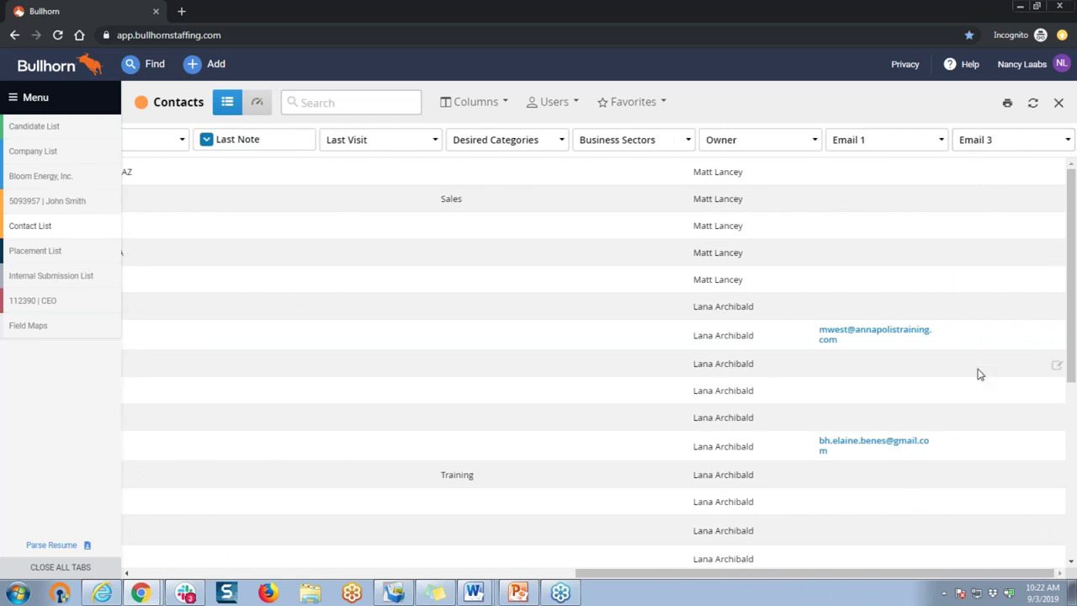
pyautogui.scroll(-3, 993, 486)
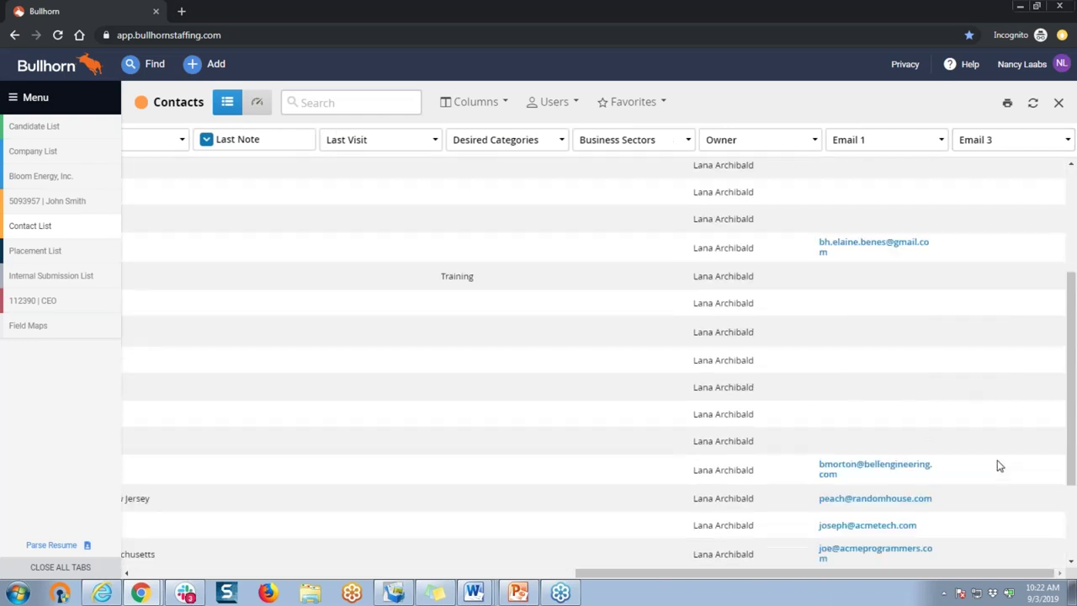
pyautogui.scroll(3, 997, 461)
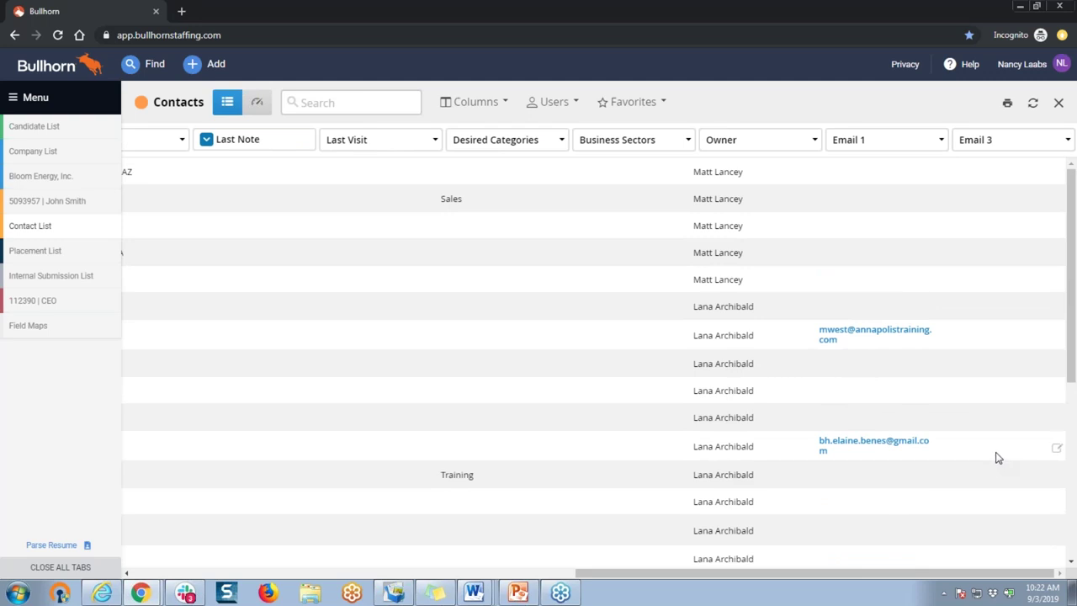
# Return to Field Maps, collapse the Candidate section, expand Contact and filter its fields by the label "email"
pyautogui.click(28, 328)
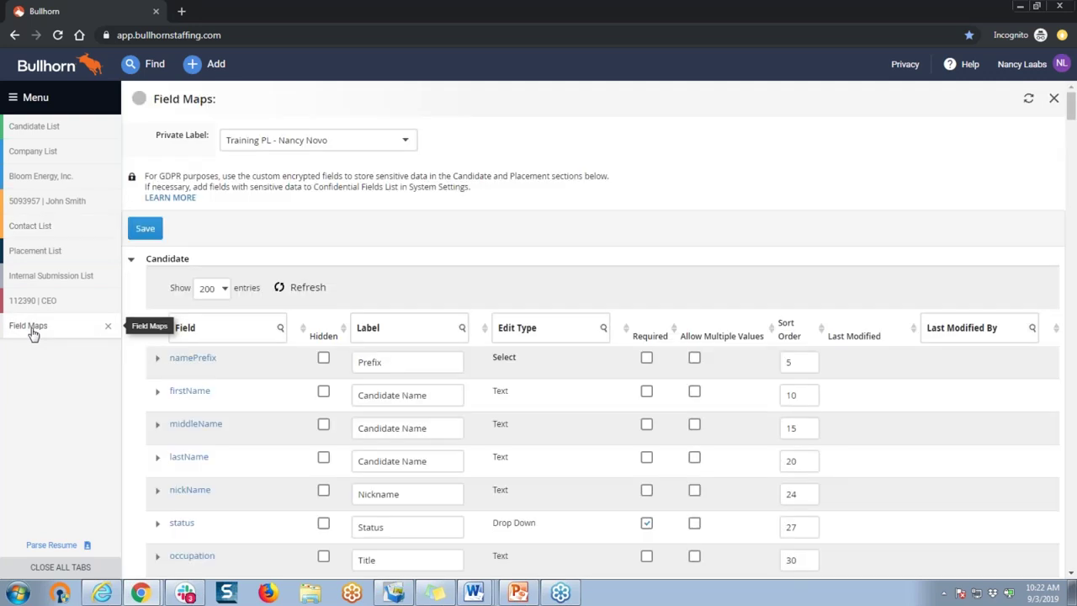
pyautogui.click(131, 260)
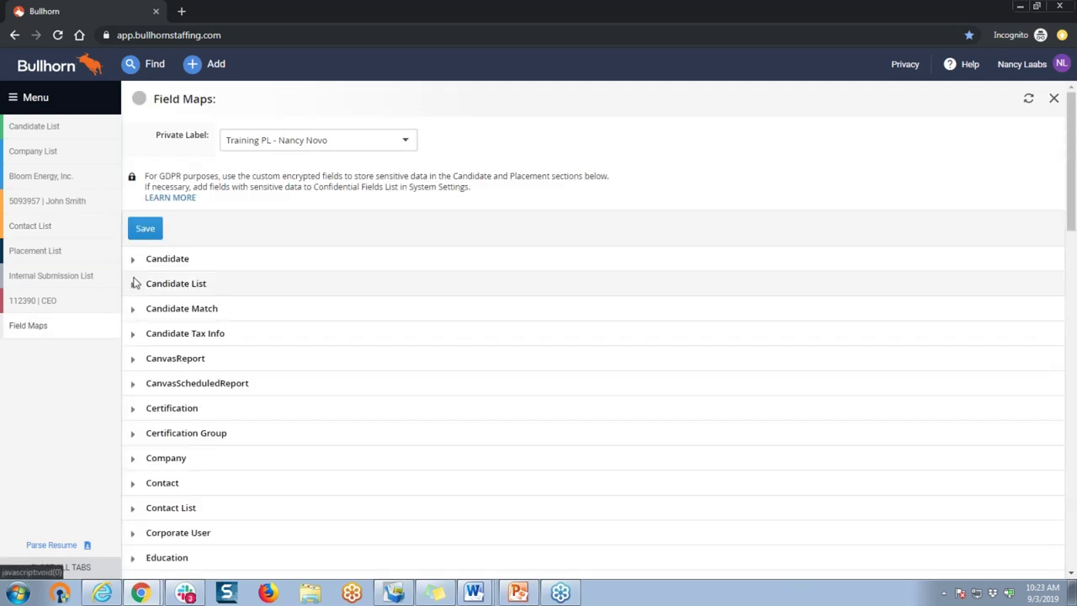
pyautogui.click(133, 487)
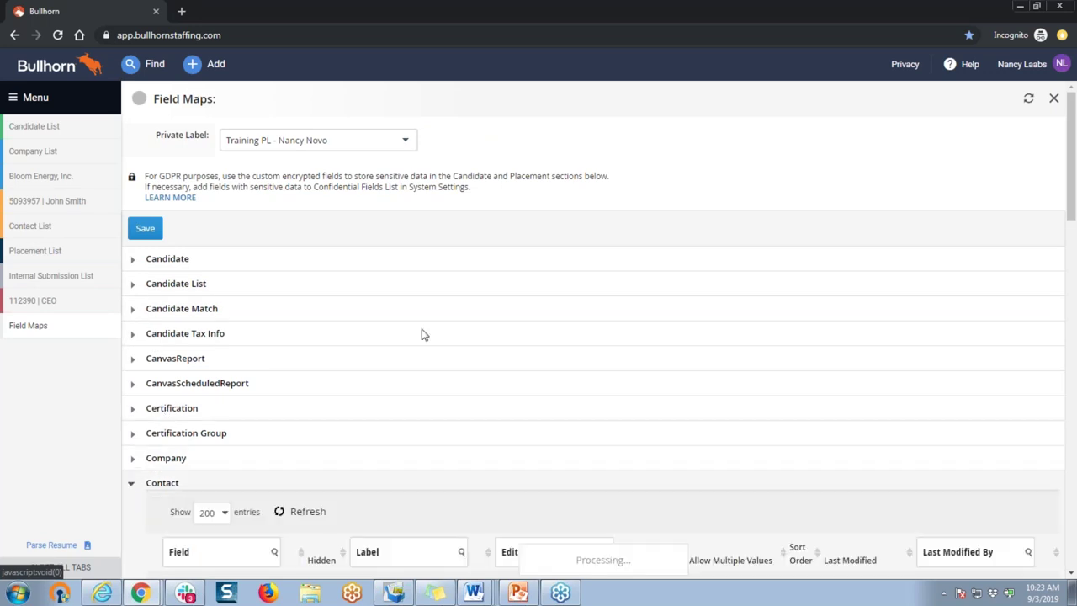
pyautogui.scroll(-3, 447, 325)
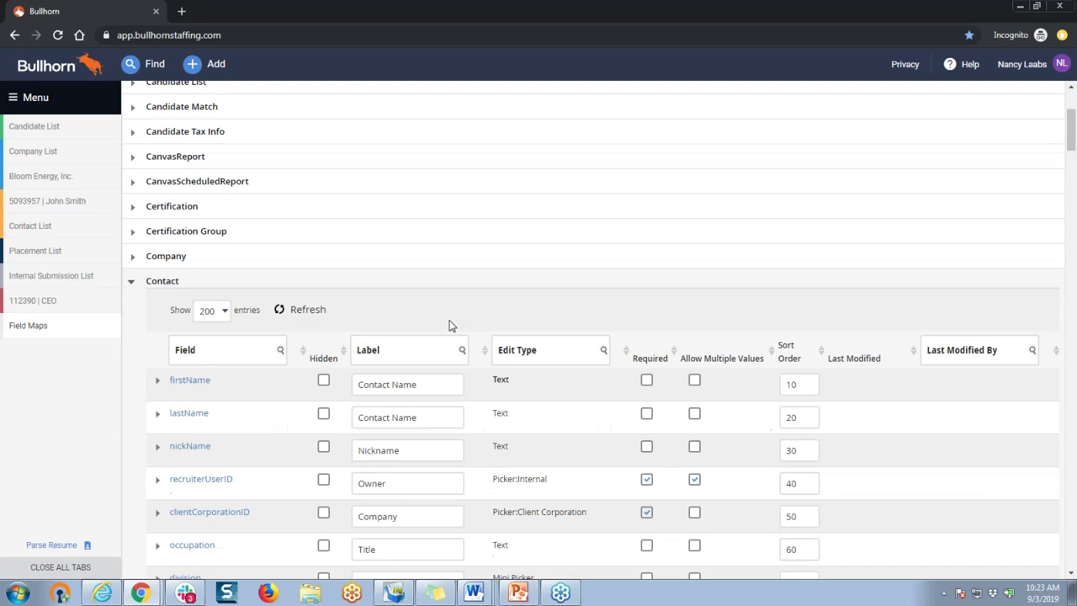
pyautogui.click(402, 341)
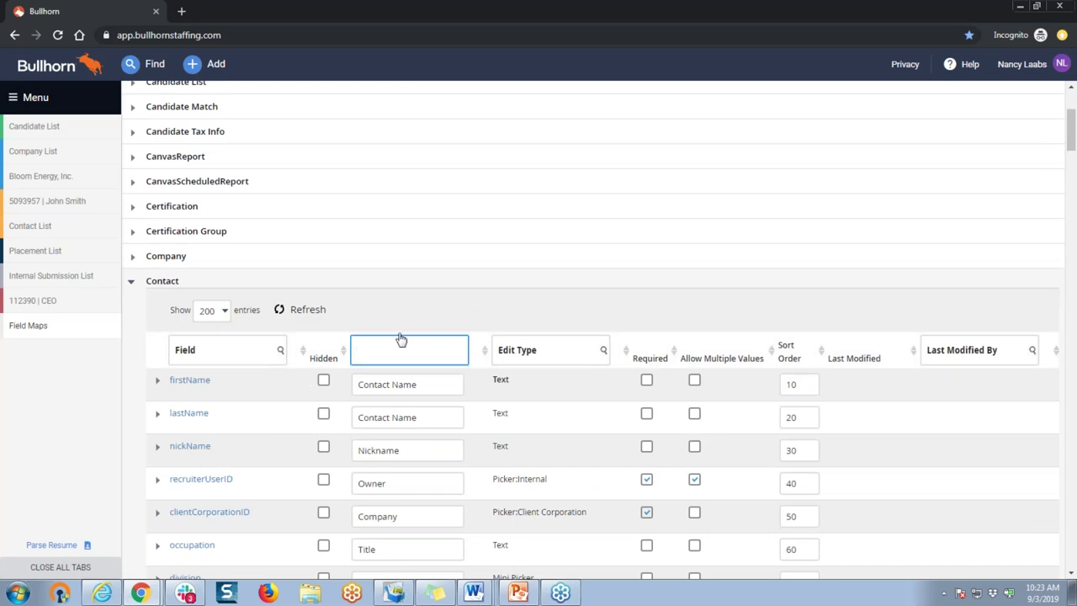
pyautogui.write('email')
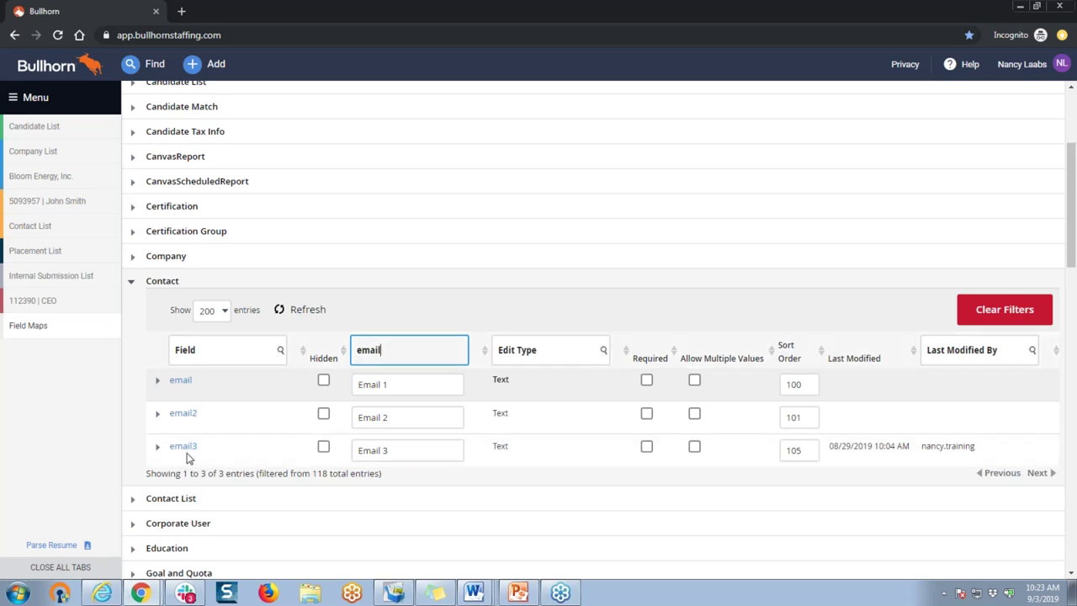
# Mark the contact field email3 as hidden and save the field maps
pyautogui.click(326, 454)
pyautogui.click(325, 448)
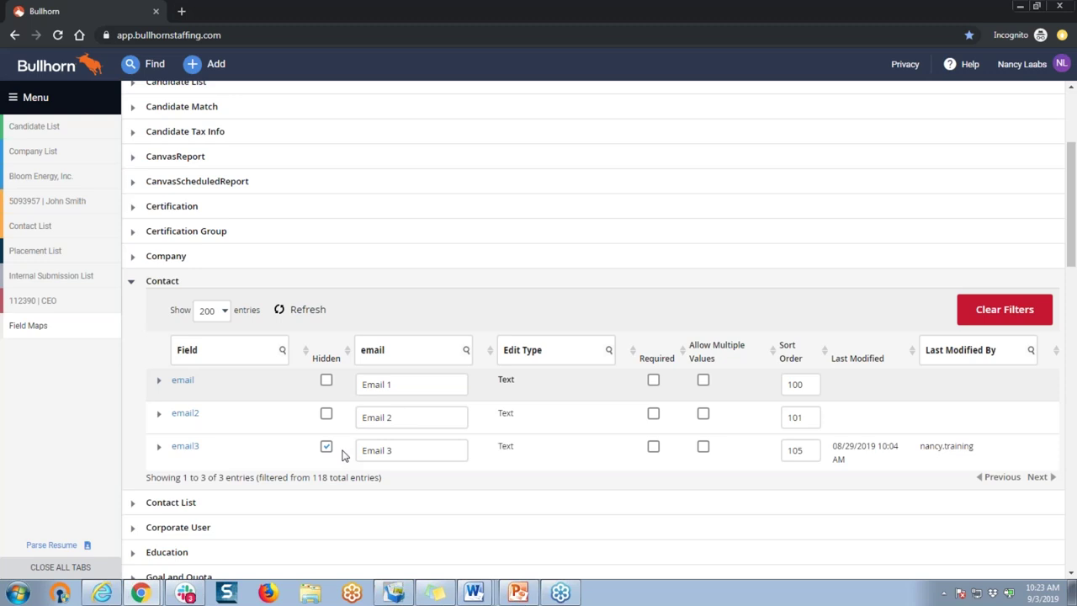
pyautogui.scroll(3, 278, 200)
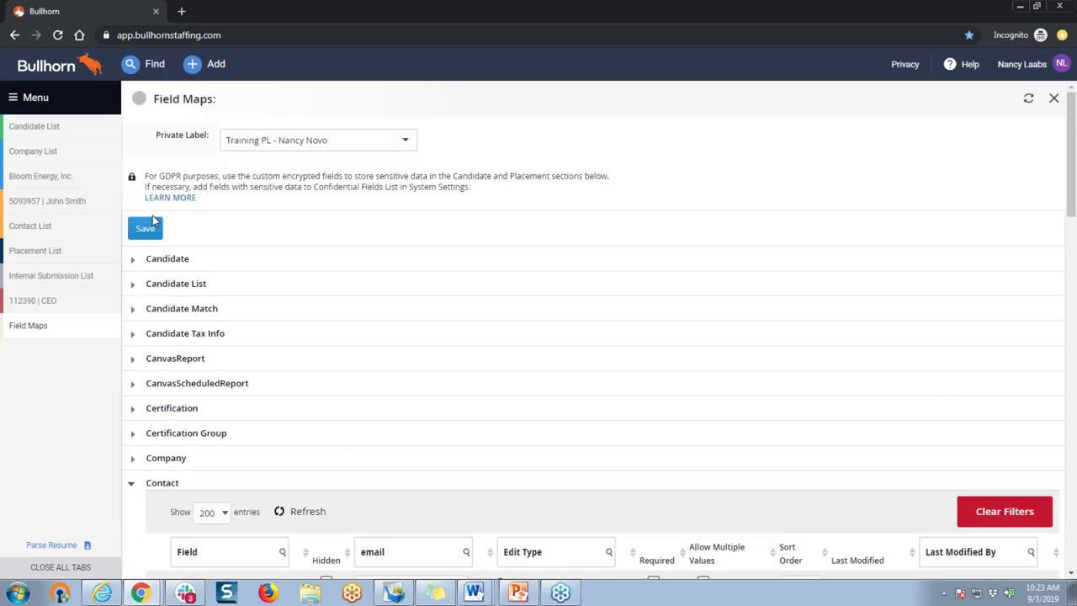
pyautogui.click(147, 232)
pyautogui.click(147, 229)
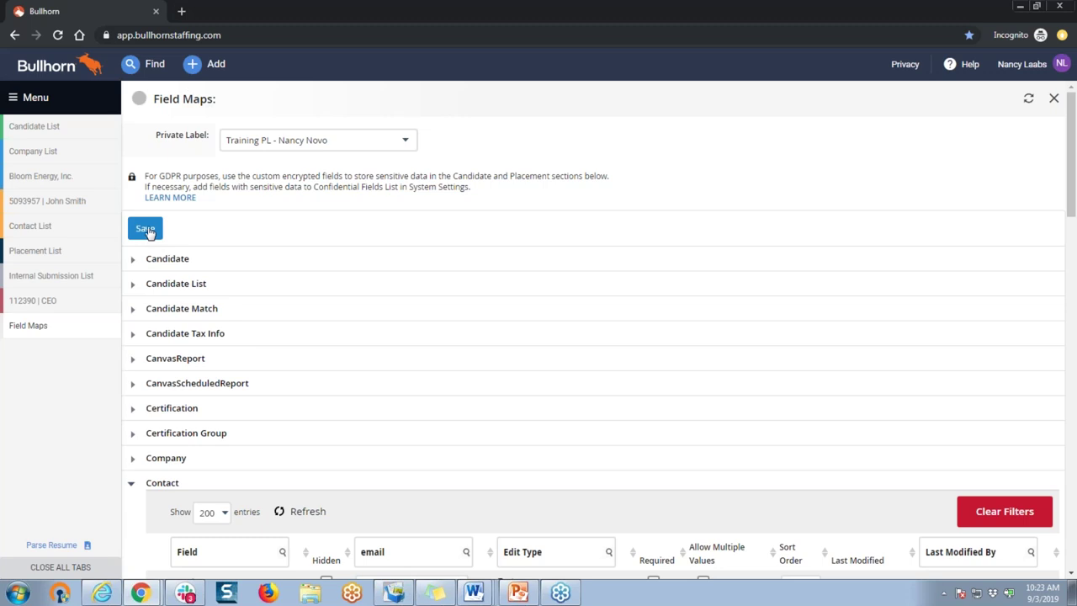
# Open the Job List and check its two Branch columns for entries
pyautogui.click(44, 98)
pyautogui.click(177, 379)
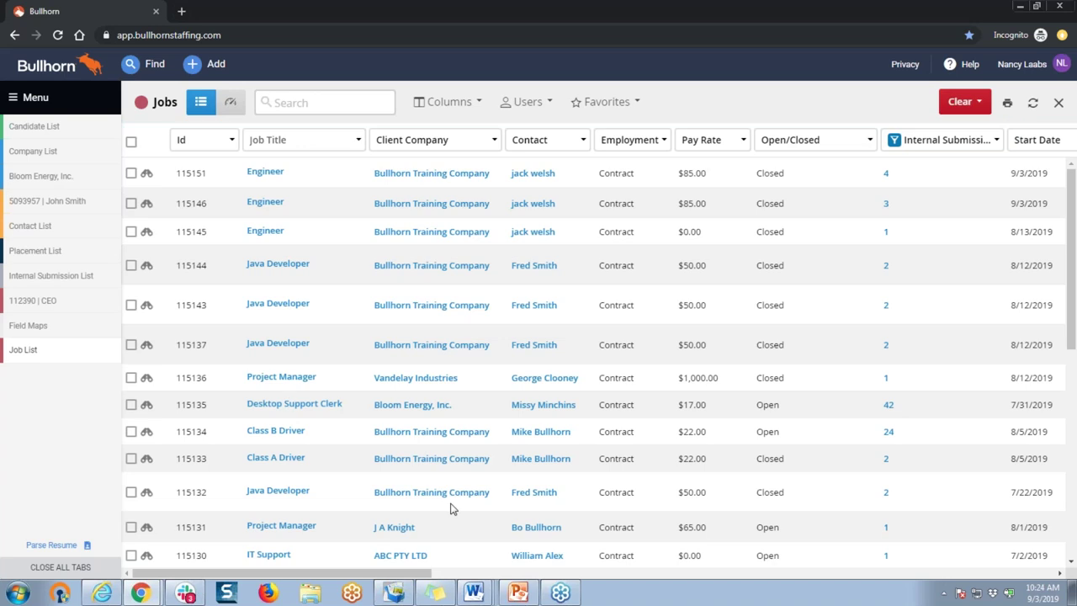
pyautogui.moveTo(430, 574); pyautogui.dragTo(990, 603)
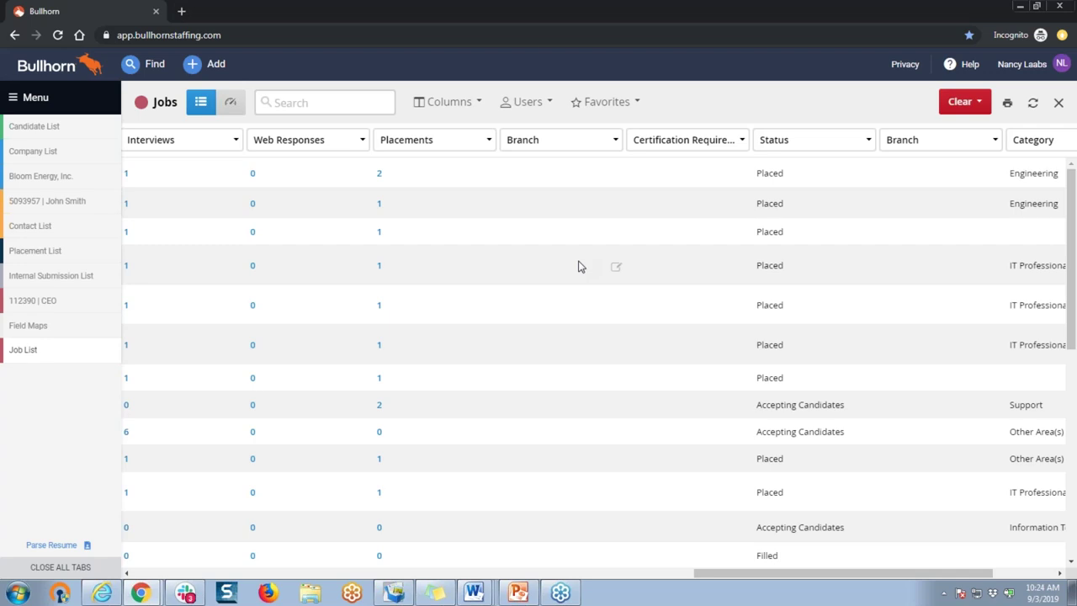
# Return to Field Maps, collapse the Contact section, expand Job and filter its fields by the label "branch"
pyautogui.click(78, 335)
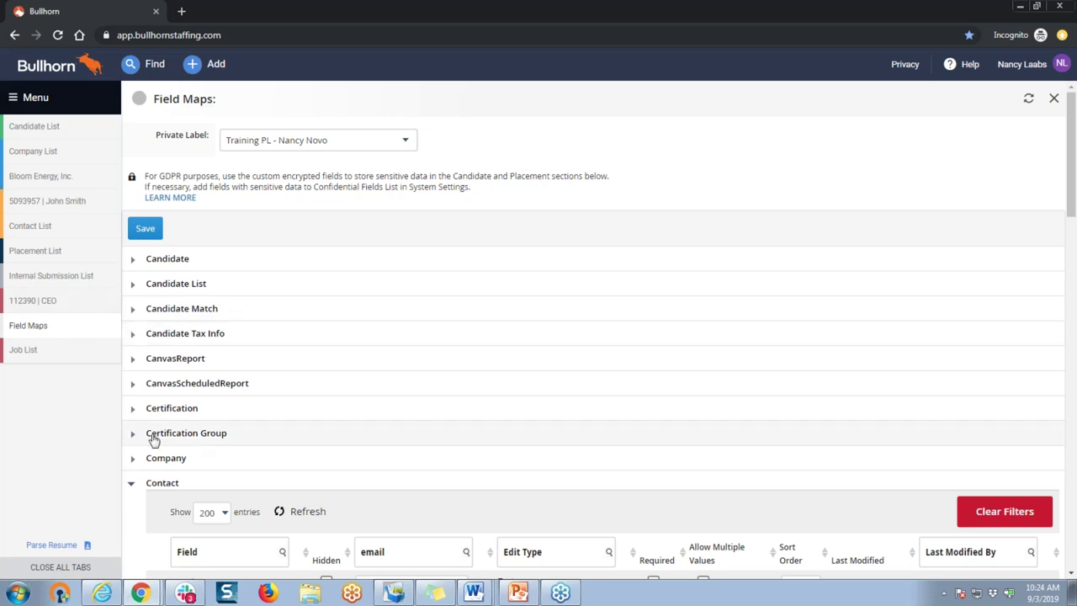
pyautogui.click(133, 484)
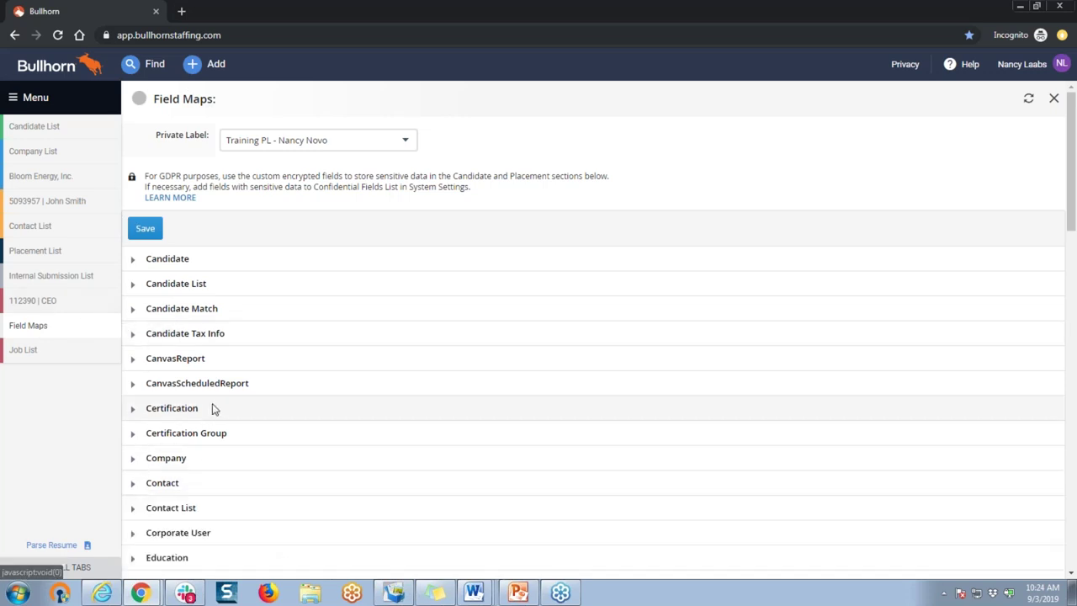
pyautogui.scroll(-3, 216, 408)
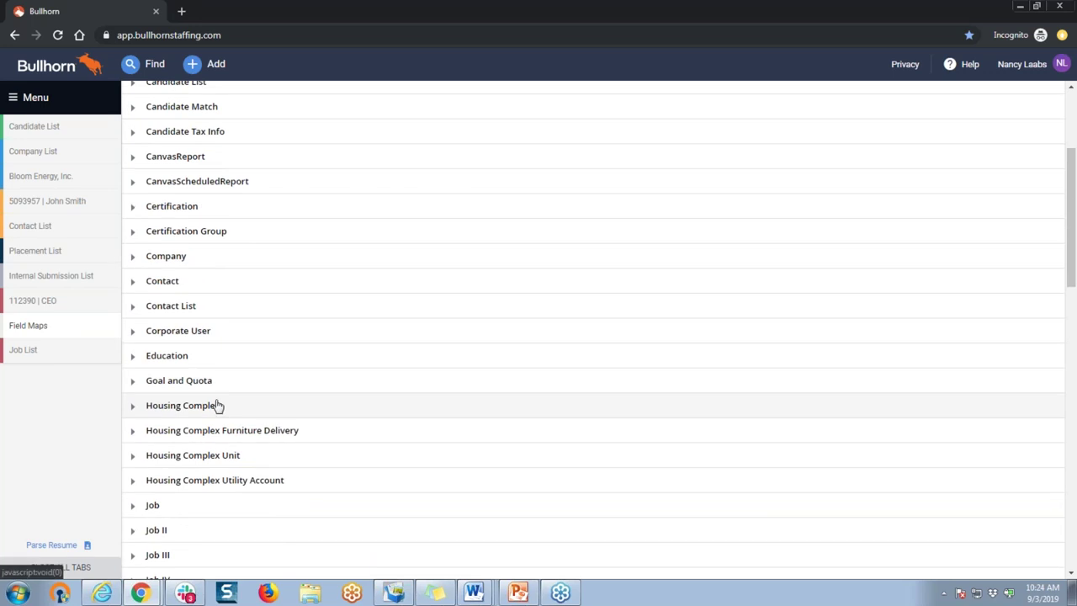
pyautogui.click(135, 508)
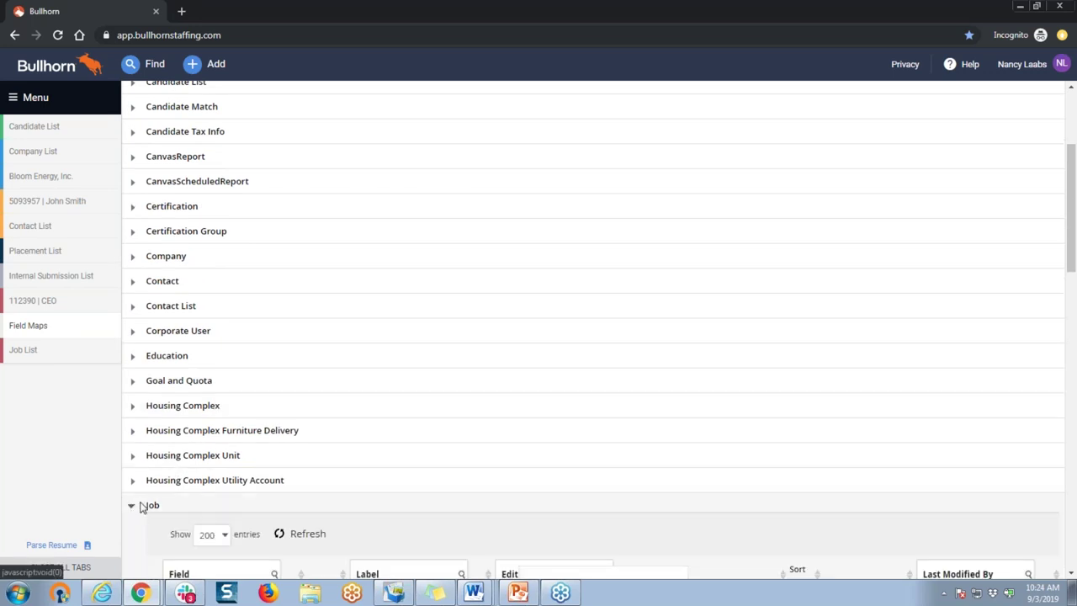
pyautogui.scroll(-3, 505, 352)
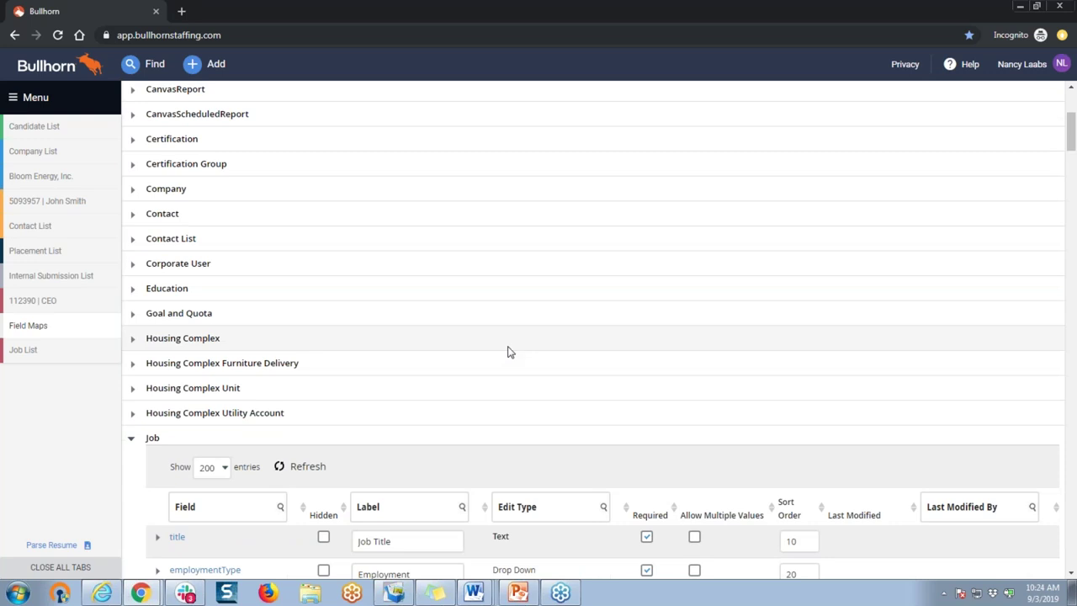
pyautogui.click(437, 377)
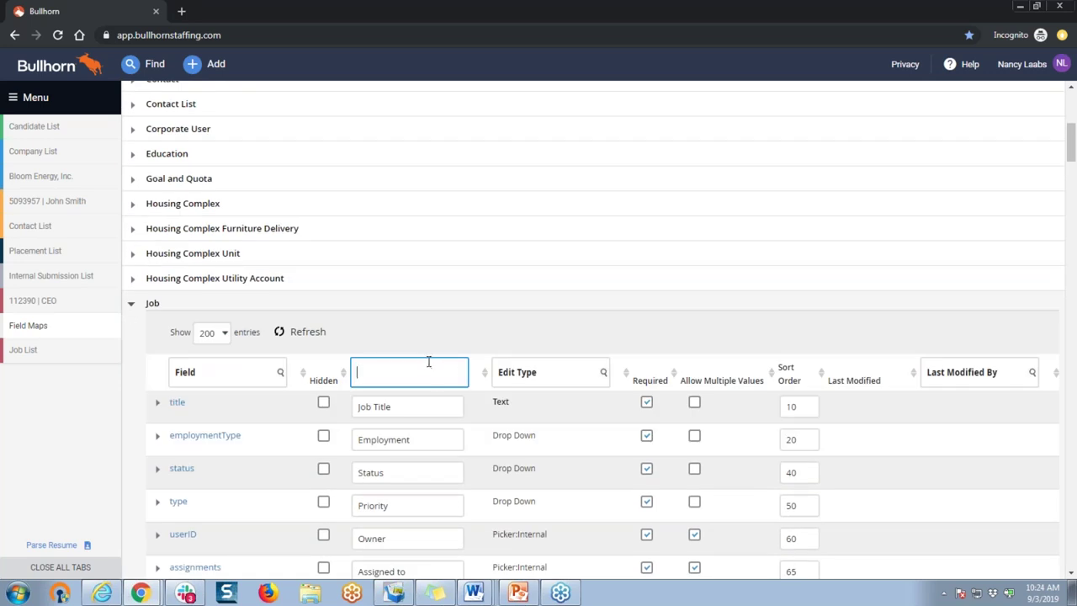
pyautogui.write('branch')
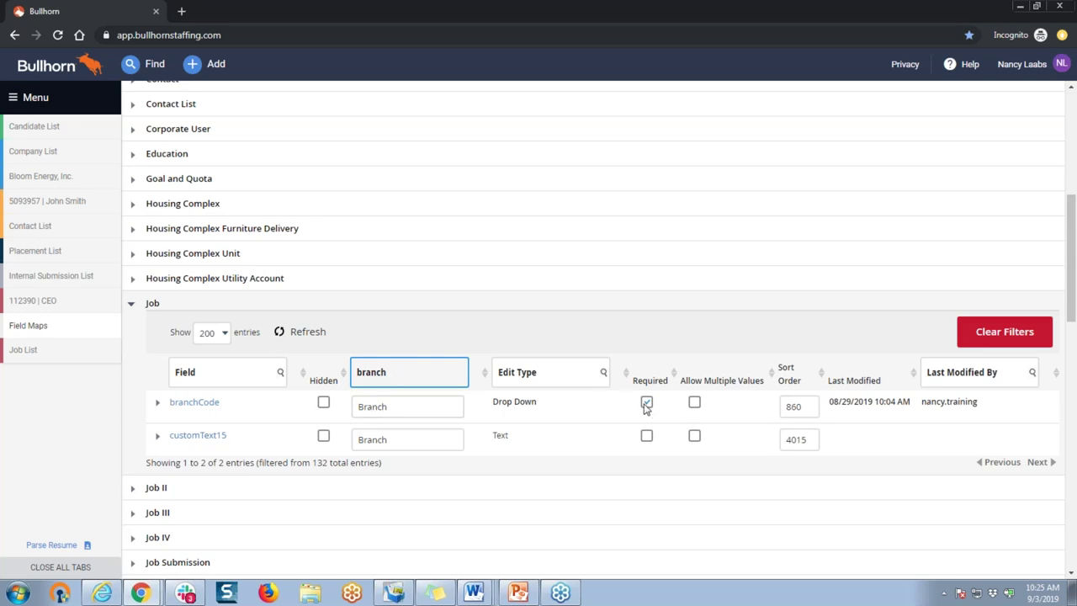
# Make the job field branchCode no longer required and save the field maps
pyautogui.click(602, 443)
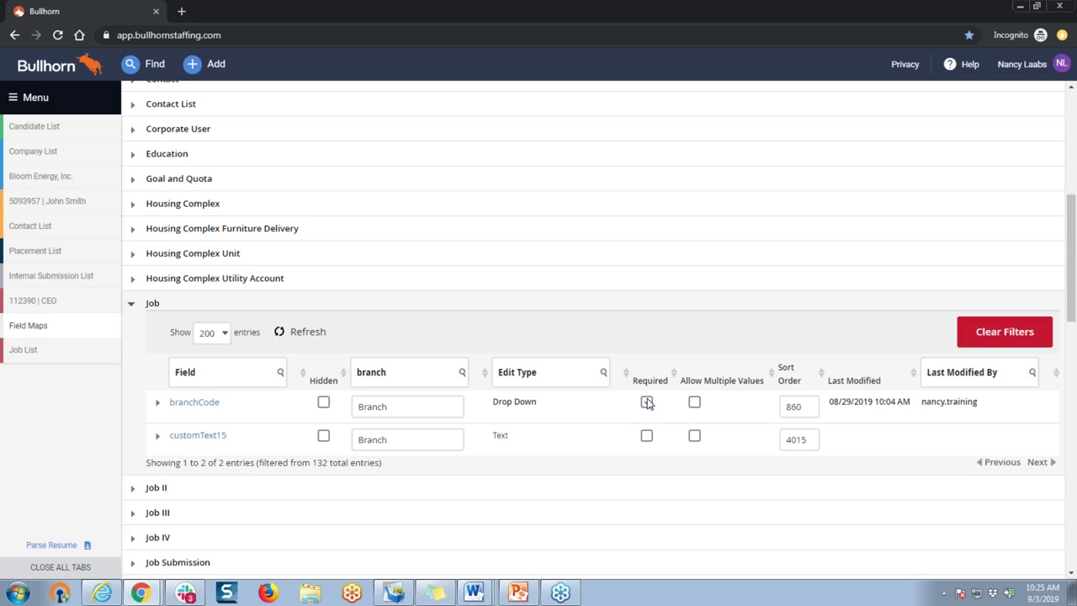
pyautogui.click(647, 402)
pyautogui.scroll(4, 498, 334)
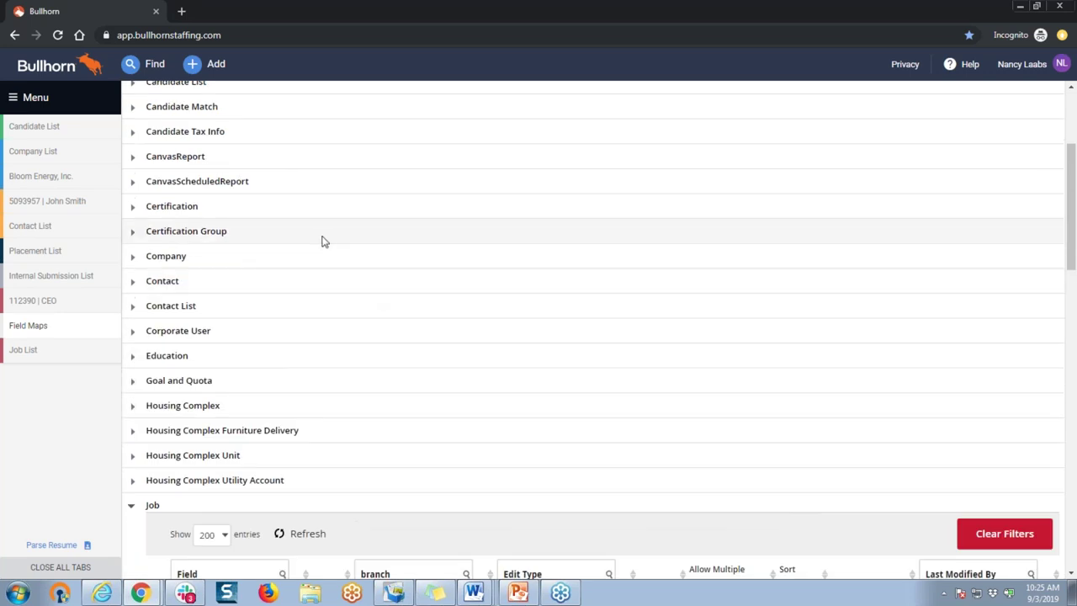
pyautogui.click(146, 162)
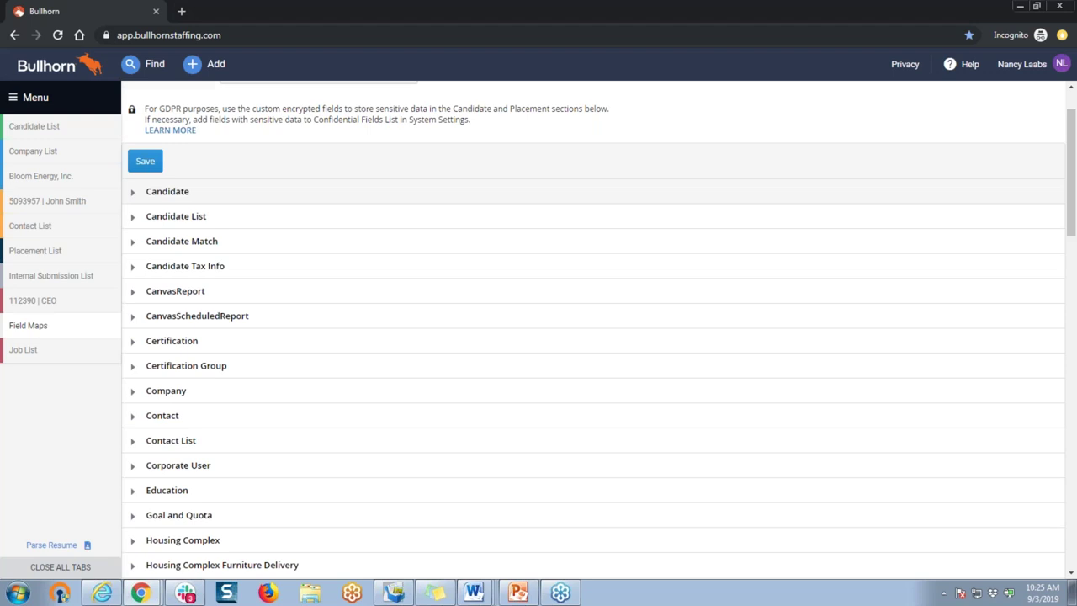
# Log out of the account and agree to leave the site
pyautogui.click(1018, 65)
pyautogui.click(993, 141)
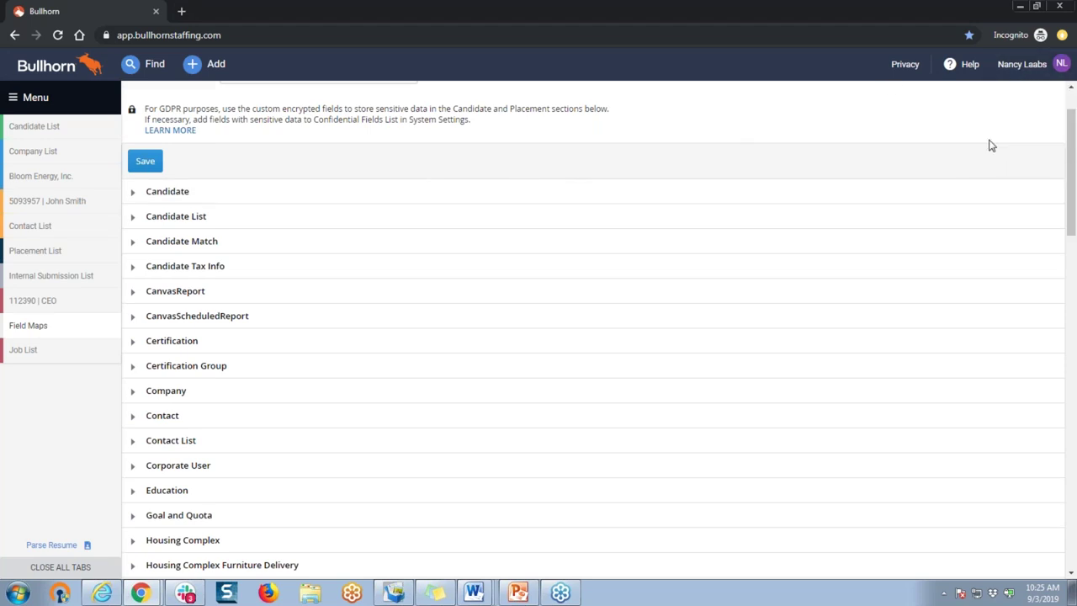
pyautogui.click(603, 113)
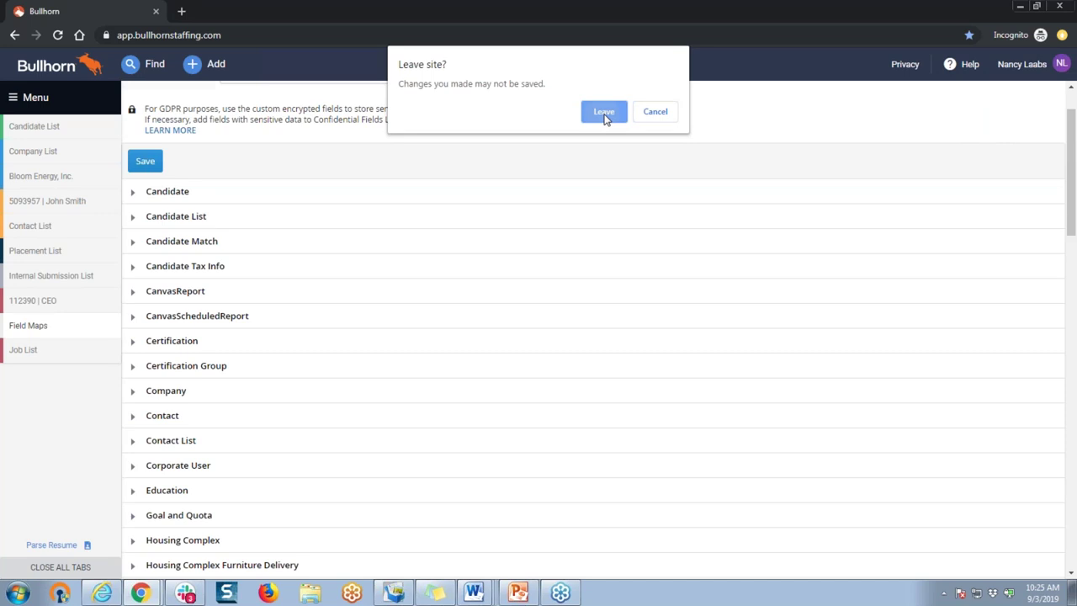
# Log back in with the account username and password
pyautogui.write('nancy.training')
pyautogui.press('Tab')
pyautogui.write('•••••••')
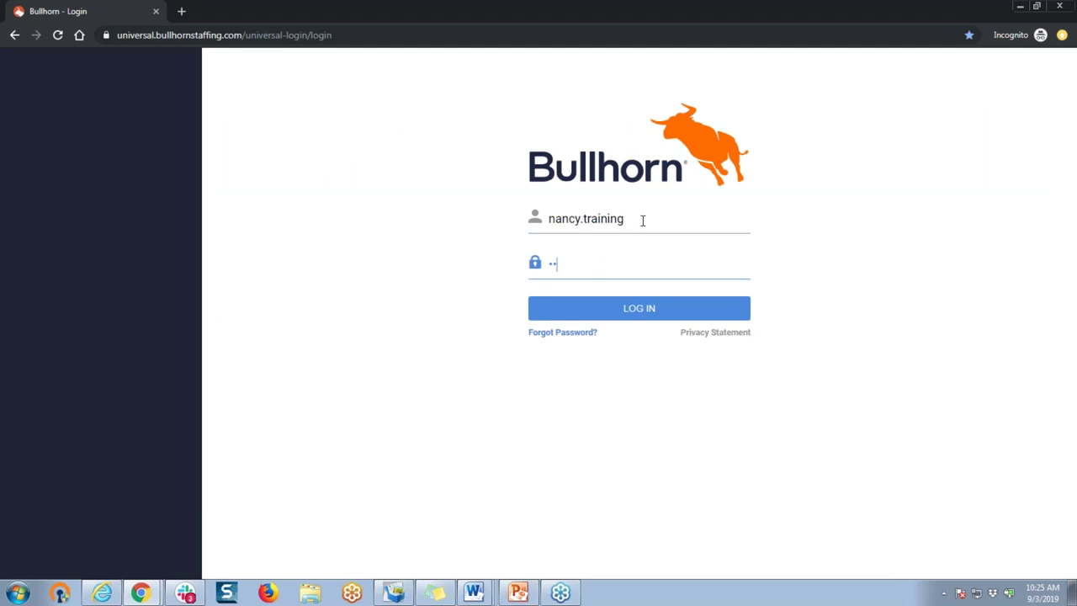
pyautogui.write('•••••')
pyautogui.press('Return')
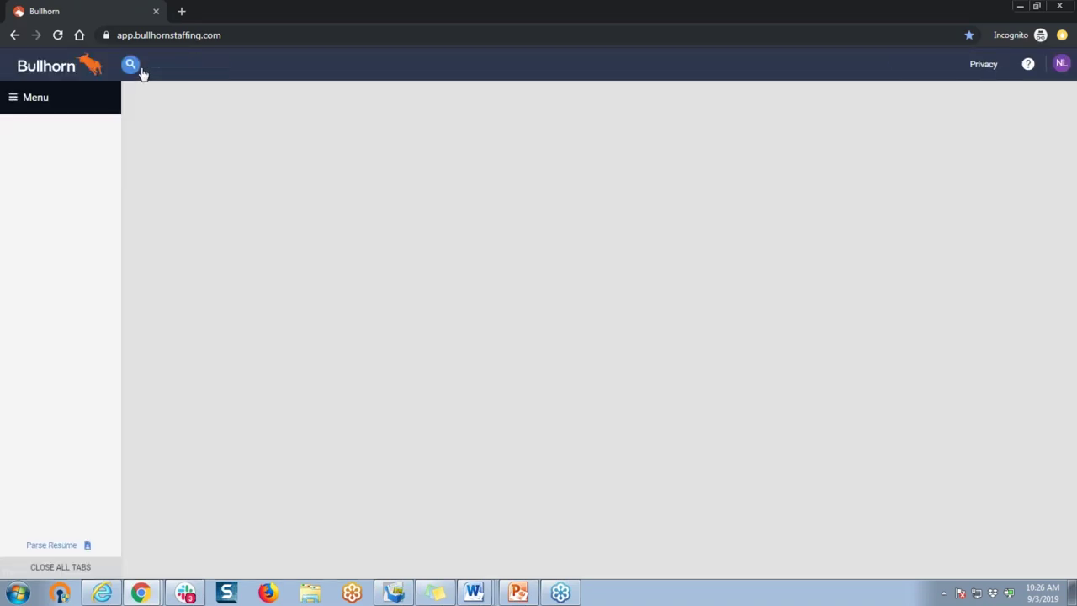
# Search for the sample candidate by name and open the candidate record listed with Associated Foreign Exchange
pyautogui.click(143, 74)
pyautogui.write('ma')
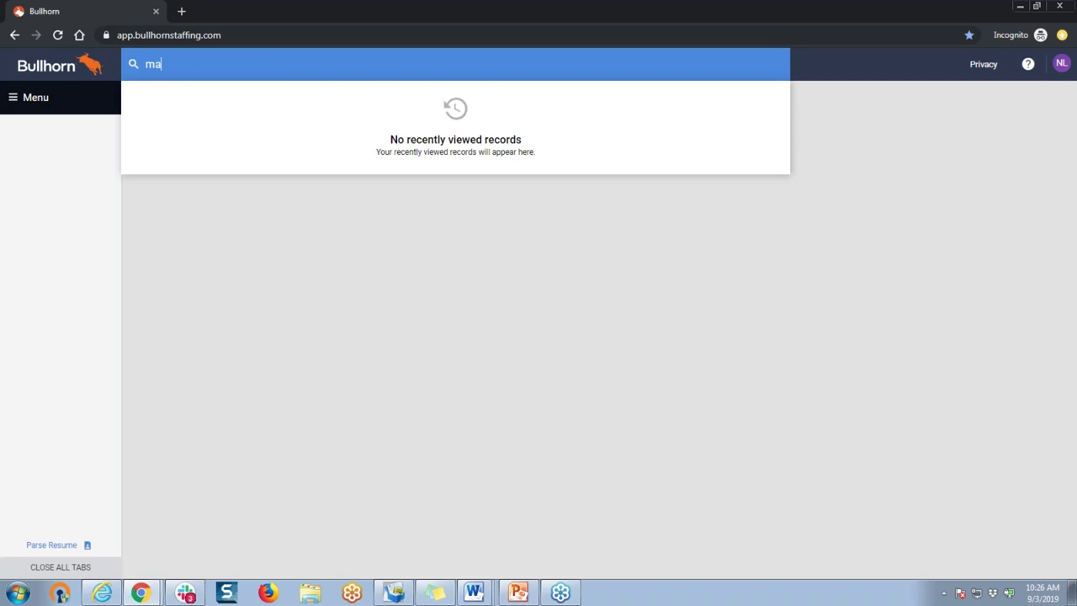
pyautogui.write('x bullh')
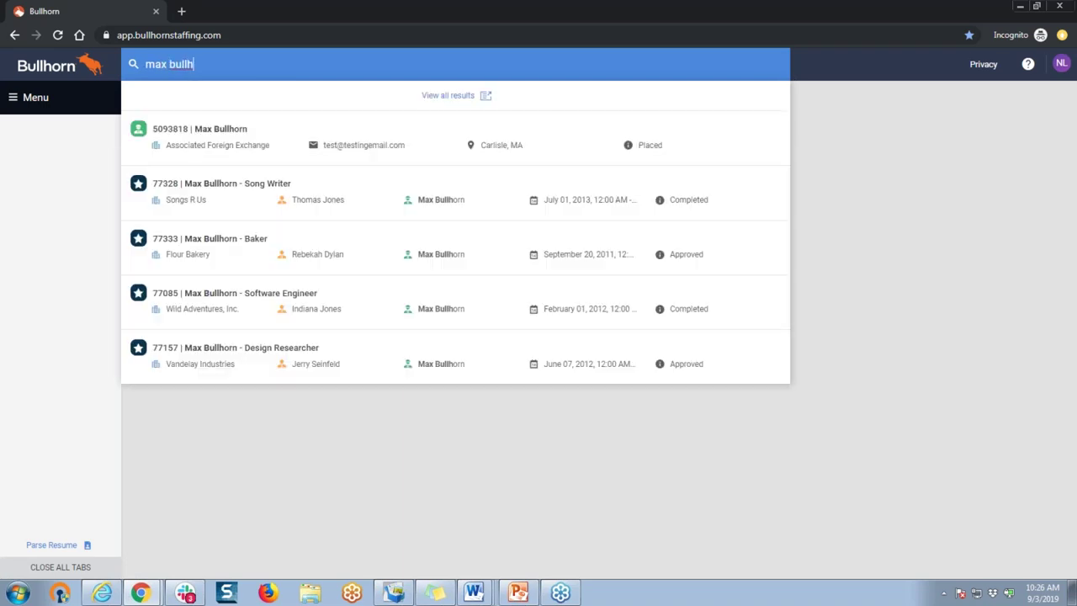
pyautogui.click(177, 131)
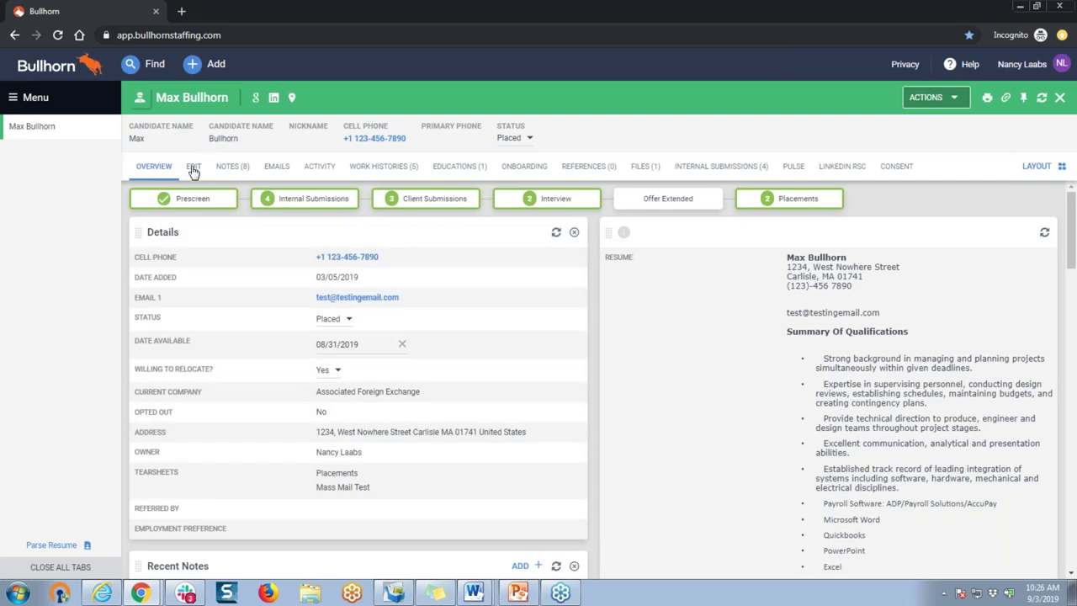
# Open the candidate record for editing and empty the Desired Salary field under Rate Information to check its field hint
pyautogui.click(192, 168)
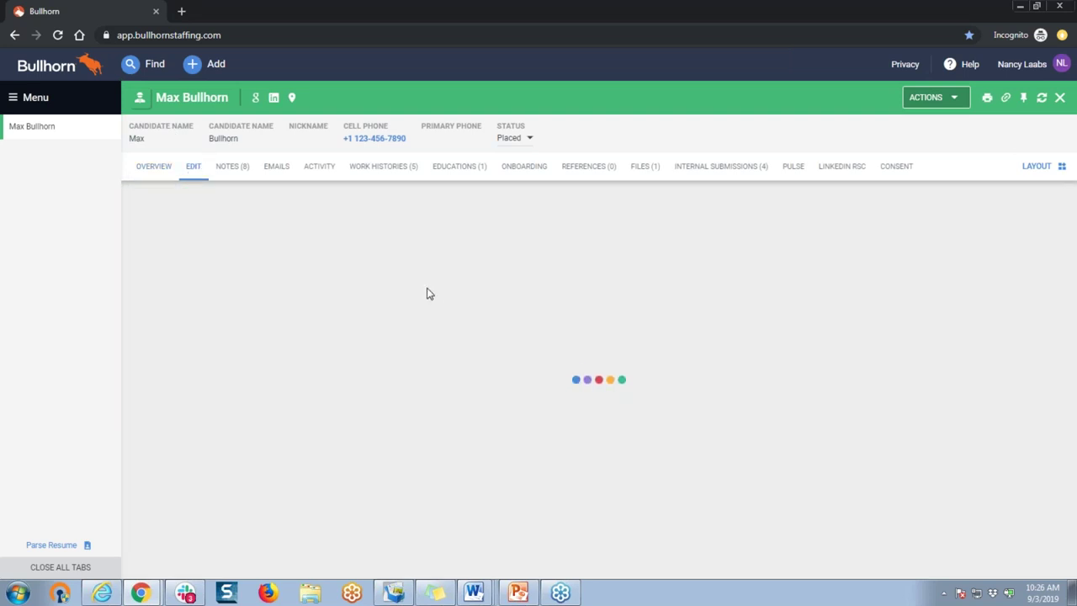
pyautogui.scroll(-2, 432, 289)
pyautogui.scroll(-9, 466, 277)
pyautogui.scroll(-3, 543, 267)
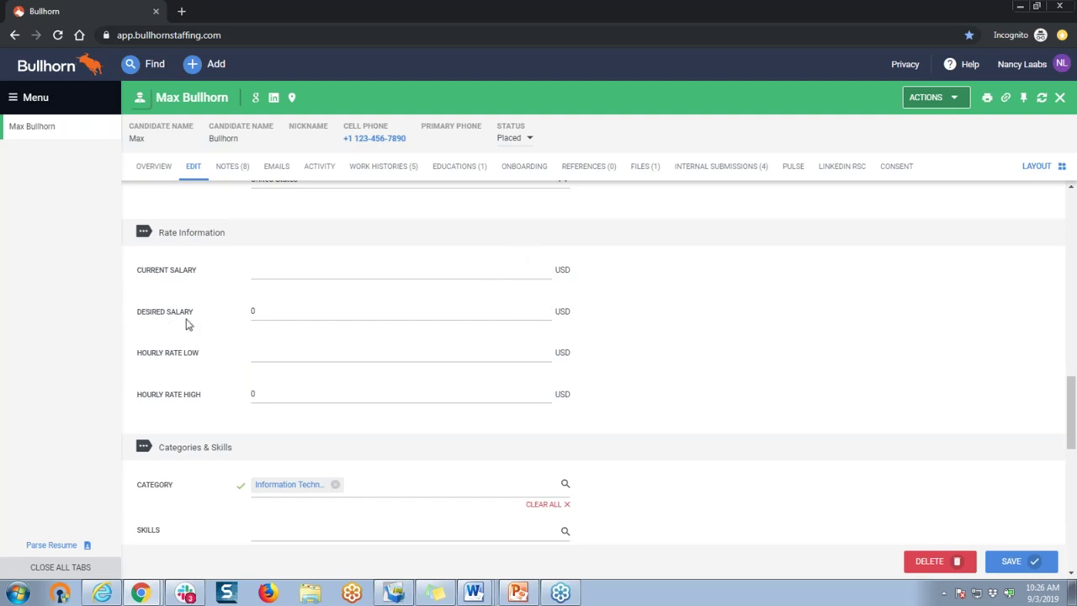
pyautogui.click(264, 312)
pyautogui.press('BackSpace')
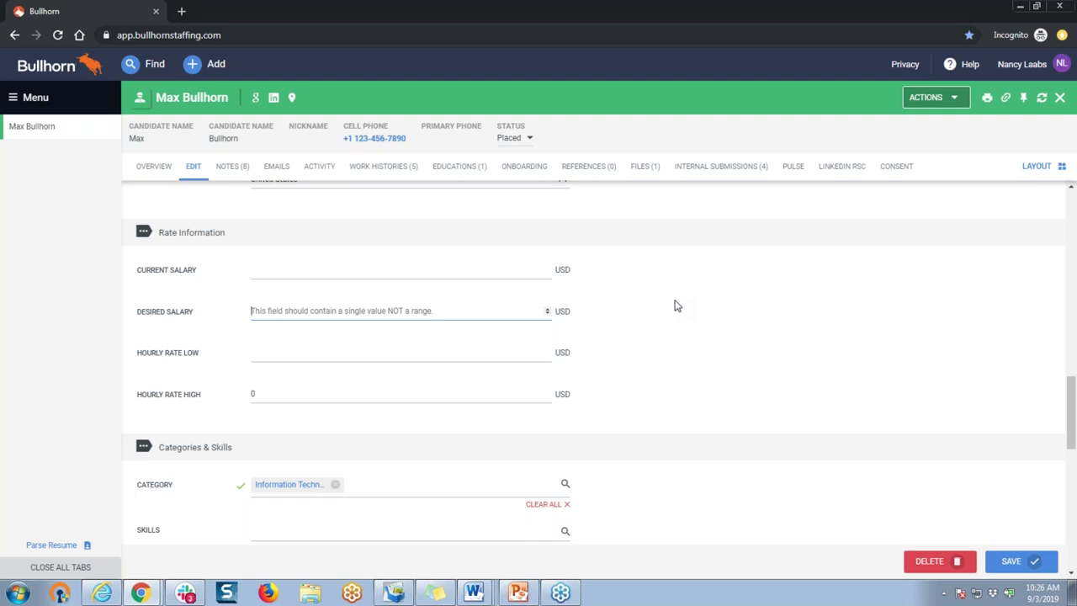
# Switch to the PowerPoint presentation showing the Engage Staff slide
pyautogui.click(520, 591)
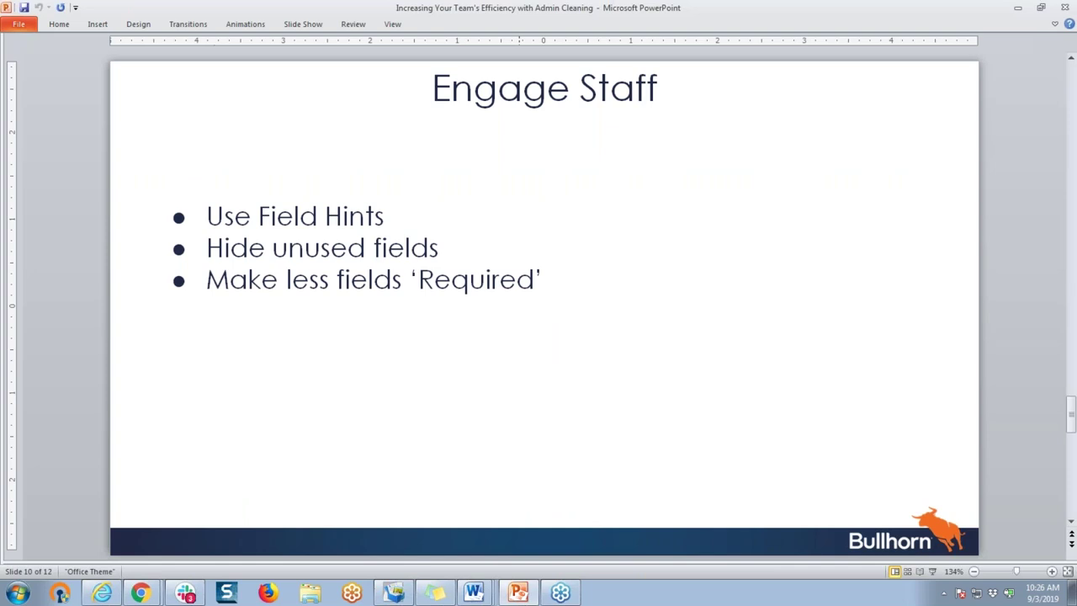